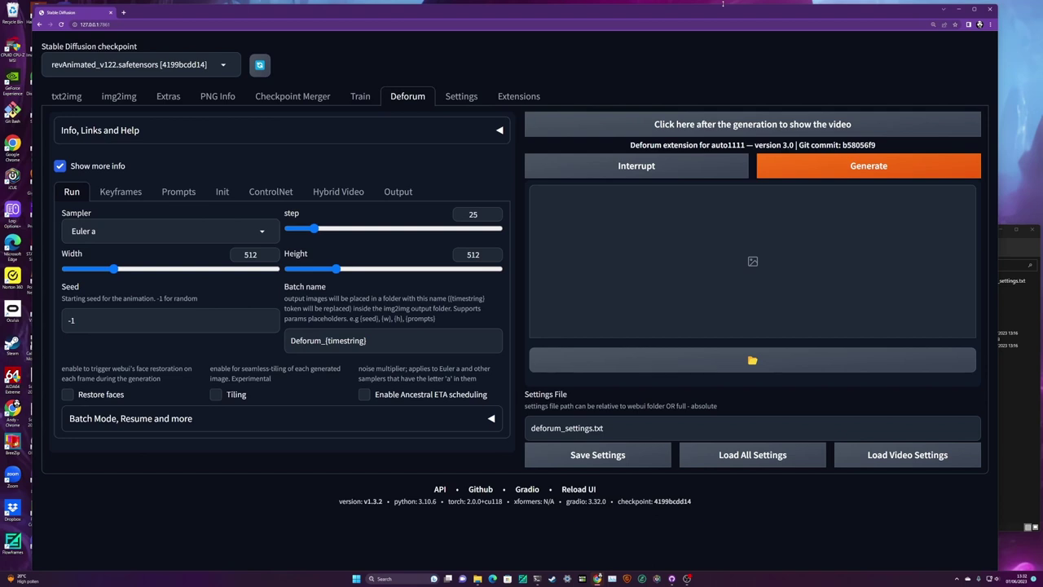
# Browse to the inputs\mask_tut folder to reveal the walker_852x480.mp4 source clip.
pyautogui.hotkey('alt', 'Tab')
pyautogui.hotkey('alt', 'Tab')
pyautogui.click(597, 304)
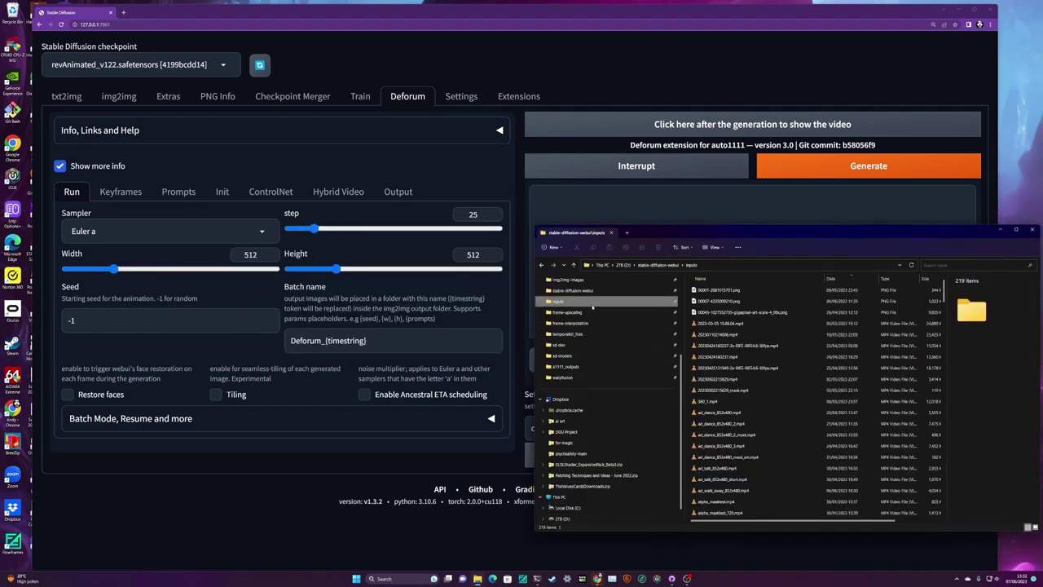
pyautogui.doubleClick(717, 304)
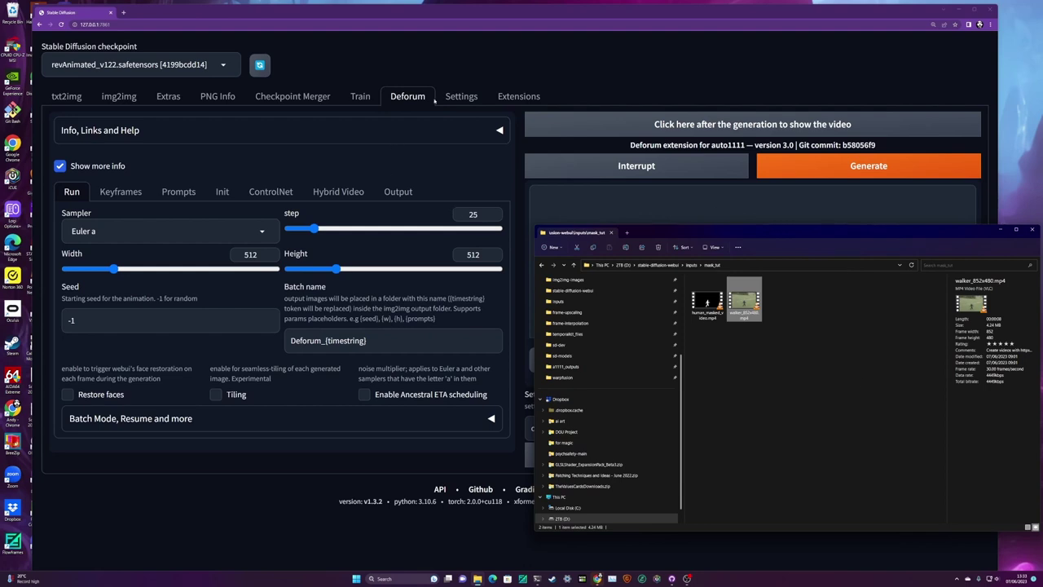
# Keep the revAnimated_v122 checkpoint and set output to 832×448 with 30 sampling steps.
pyautogui.click(387, 41)
pyautogui.moveTo(292, 15); pyautogui.dragTo(276, 13)
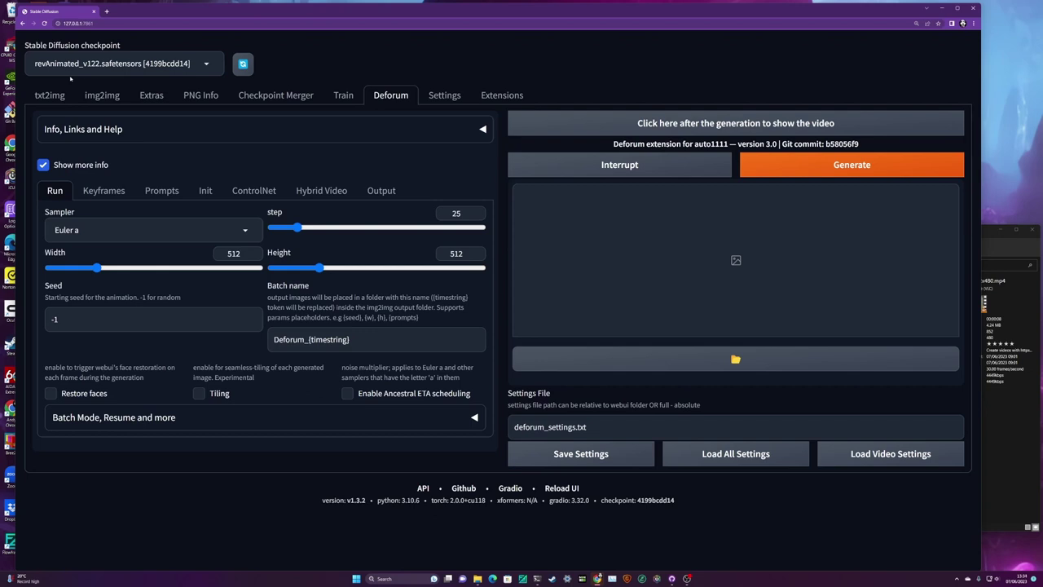
pyautogui.click(206, 65)
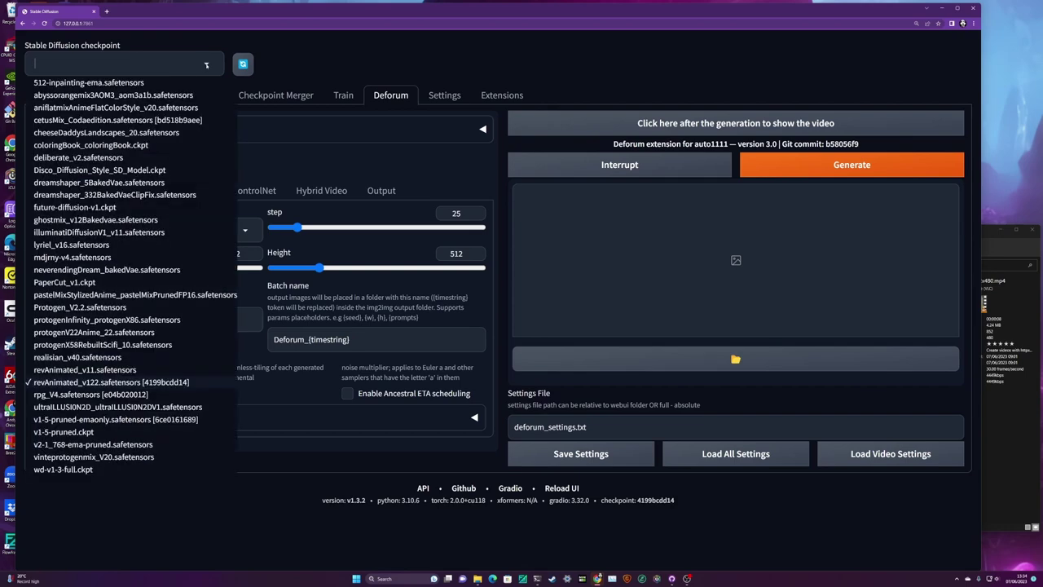
pyautogui.click(259, 66)
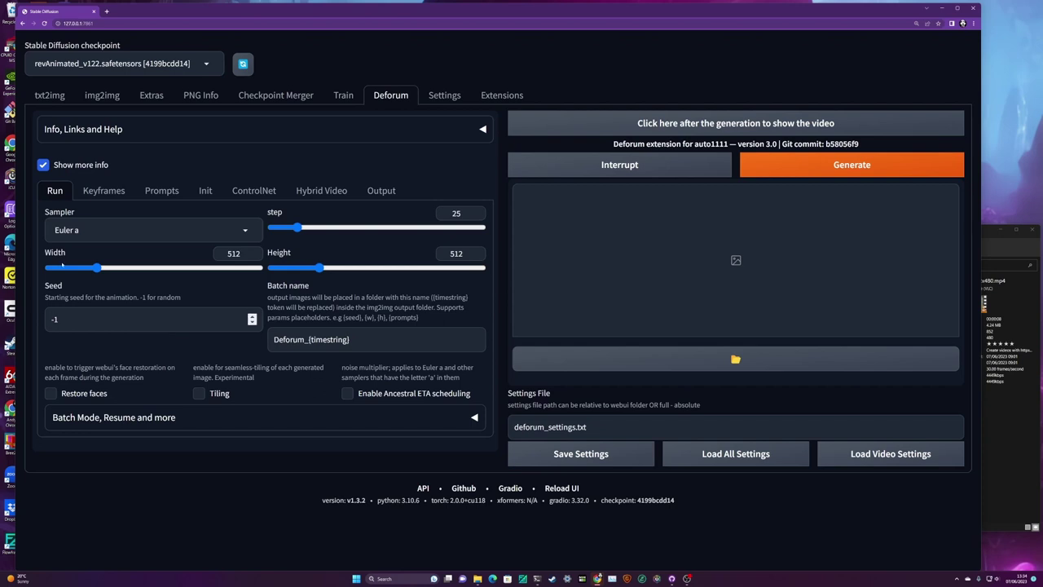
pyautogui.moveTo(97, 267); pyautogui.dragTo(130, 267)
pyautogui.moveTo(319, 268); pyautogui.dragTo(315, 269)
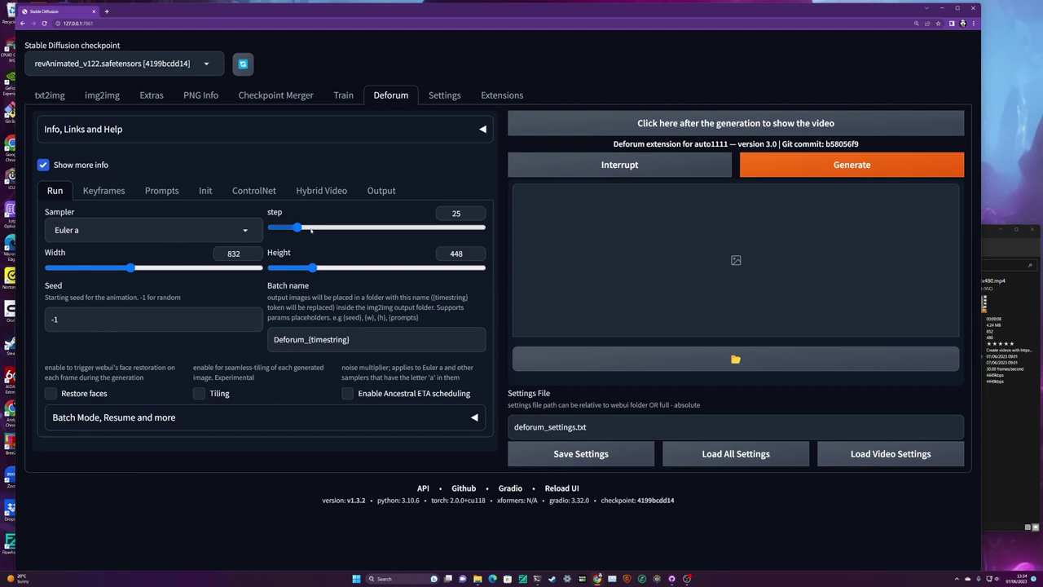
pyautogui.moveTo(298, 228); pyautogui.dragTo(303, 229)
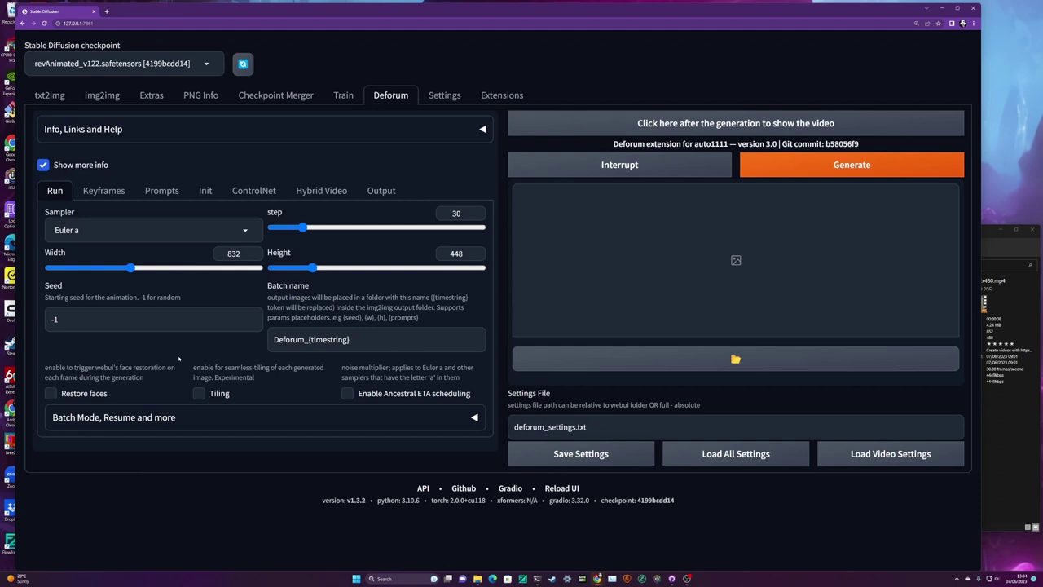
# Rename the batch to Deforum_mask_tut1, removing the timestring placeholder.
pyautogui.click(308, 339)
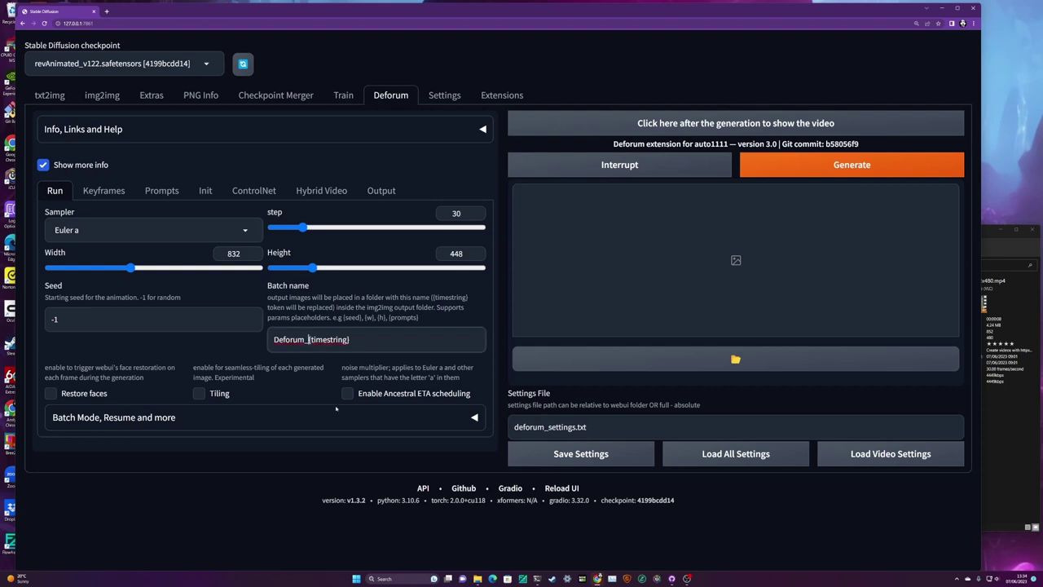
pyautogui.write('mask_tut1')
pyautogui.hotkey('shift', 'End')
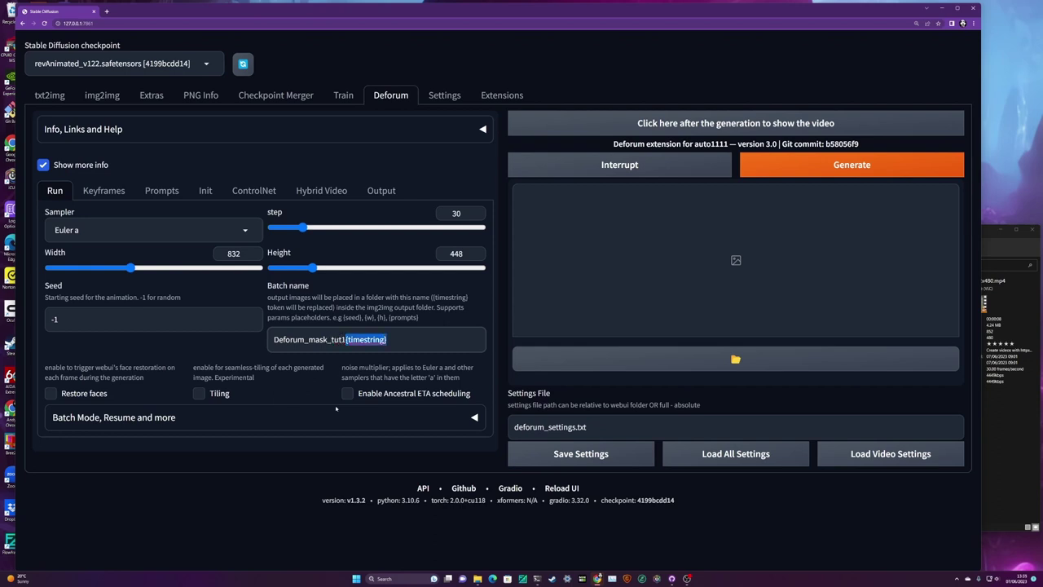
pyautogui.press('BackSpace')
# Paste the chrome cyborg prompt as the only frame-0 entry and delete the 'nsfw, nude' negative prompt.
pyautogui.click(158, 194)
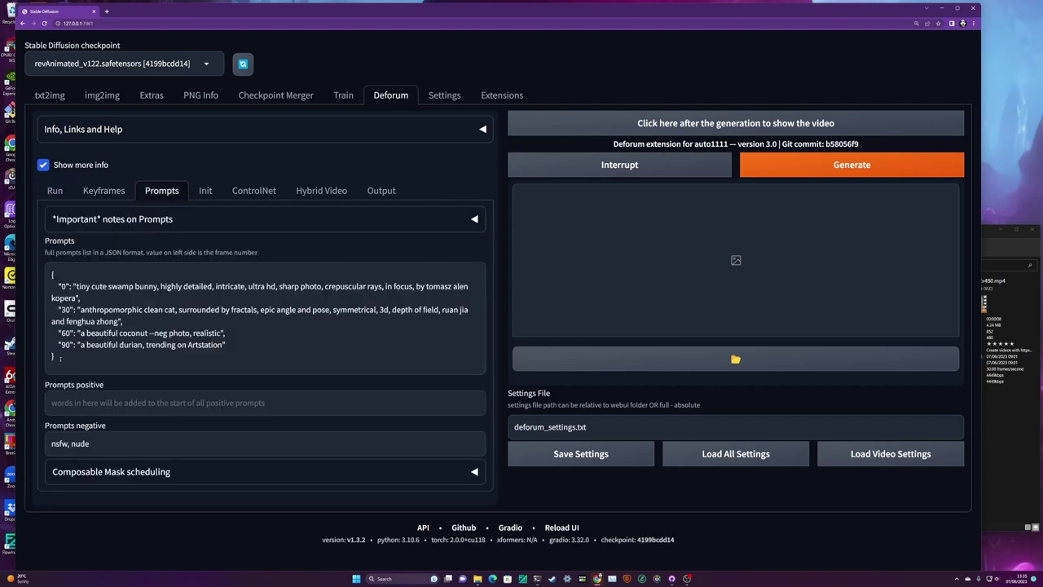
pyautogui.moveTo(59, 358); pyautogui.dragTo(52, 275)
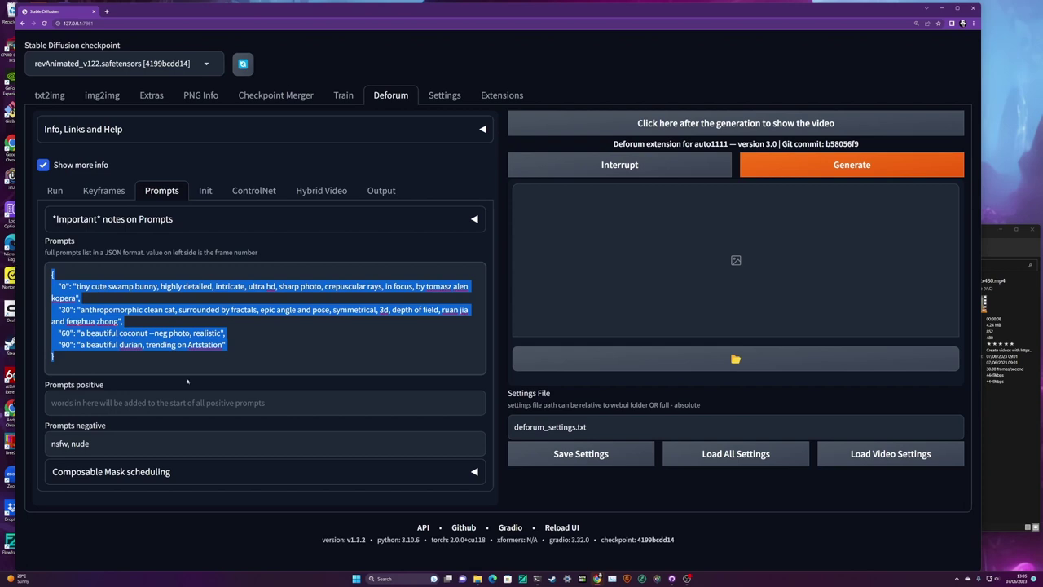
pyautogui.write('{     "0": " futuristic (cyborg:1.3) made of (chrome:1.4), iridescent highlights, shiny, metallic --neg nsfw, nude" }')
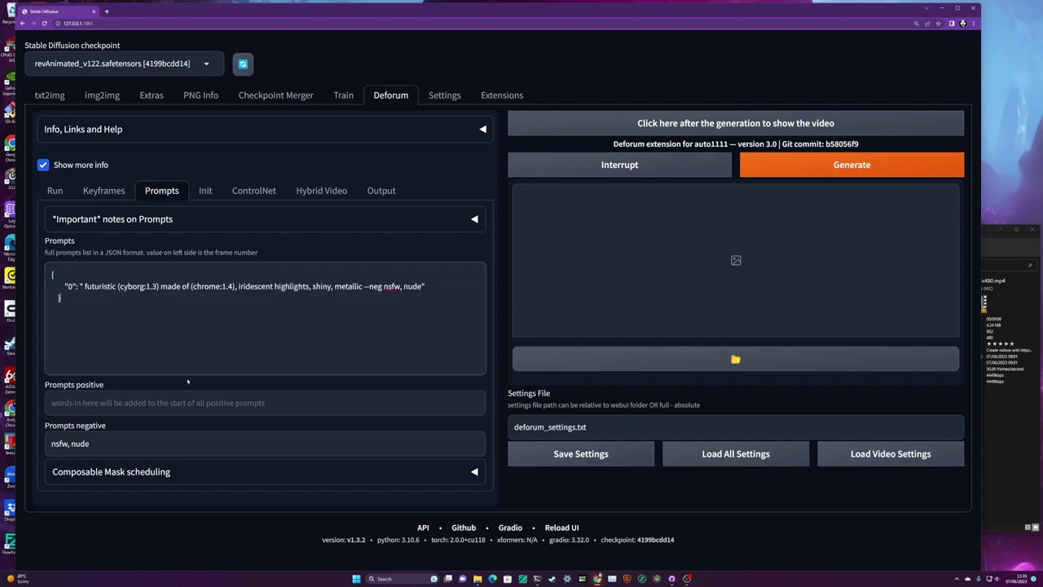
pyautogui.press('BackSpace')
pyautogui.press('BackSpace')
pyautogui.press('BackSpace')
pyautogui.press('BackSpace')
pyautogui.press('BackSpace')
pyautogui.press('Return')
pyautogui.moveTo(156, 448); pyautogui.dragTo(22, 442)
pyautogui.press('BackSpace')
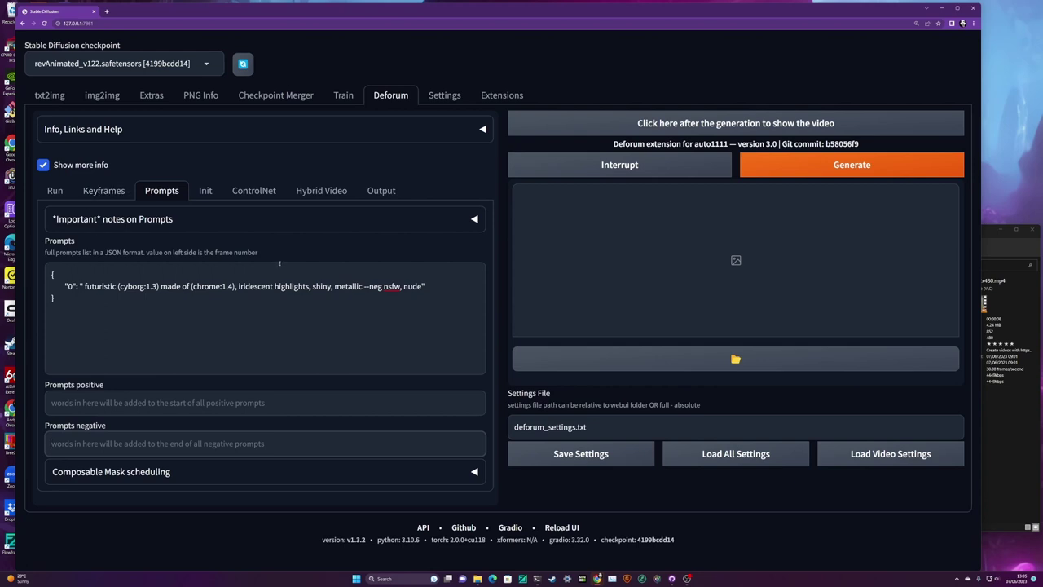
# On the Keyframes tab, set Animation mode to 3D, Cadence to 1, and Seed behavior to fixed.
pyautogui.click(103, 190)
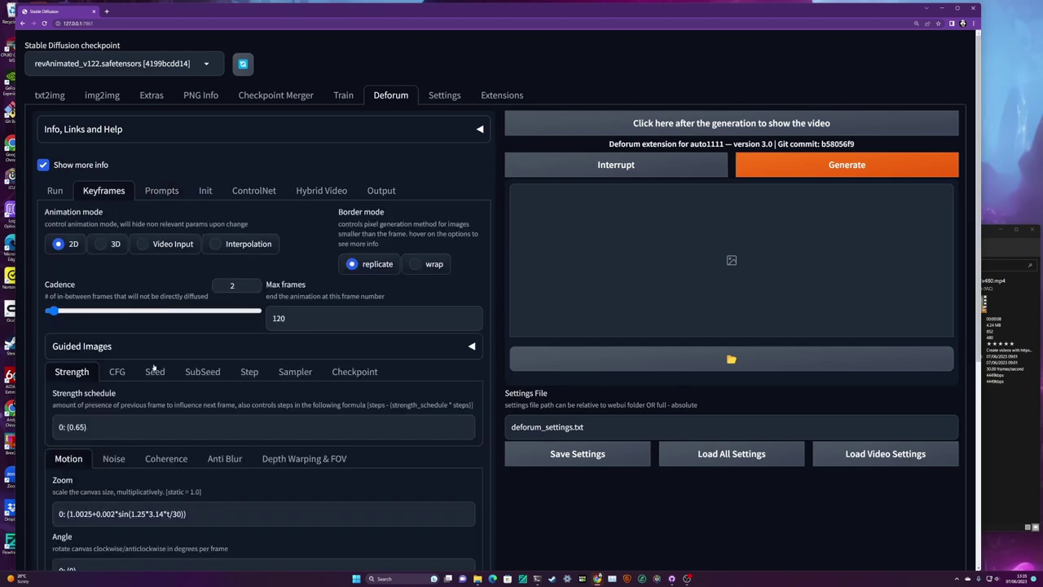
pyautogui.click(101, 243)
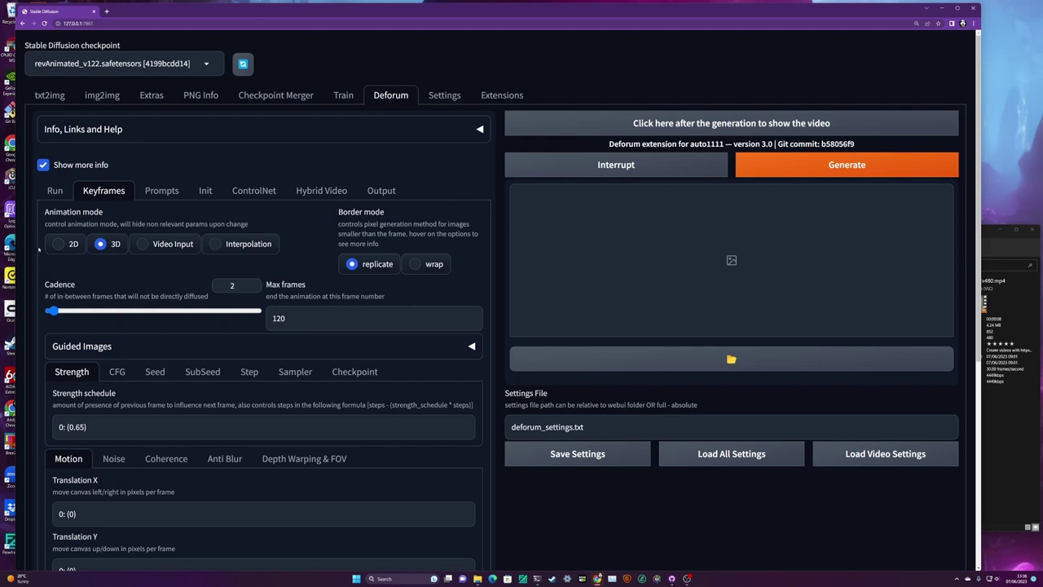
pyautogui.click(49, 311)
pyautogui.click(116, 372)
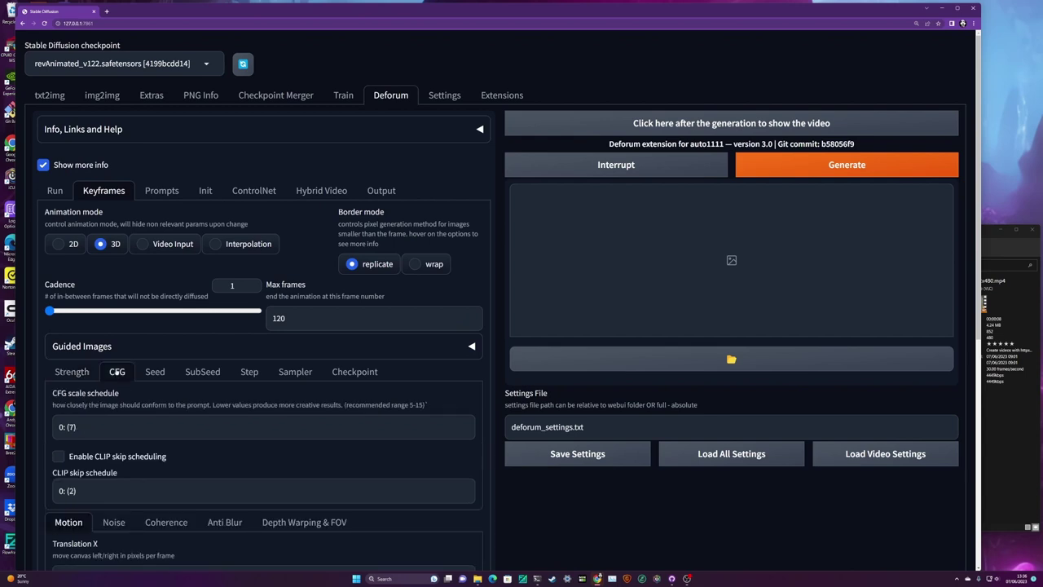
pyautogui.click(155, 371)
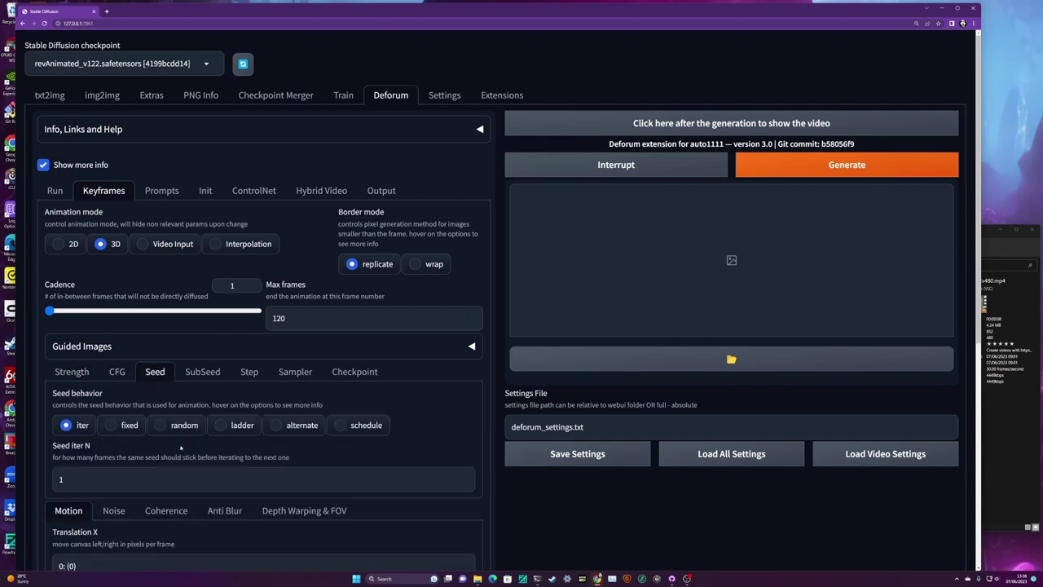
pyautogui.click(111, 424)
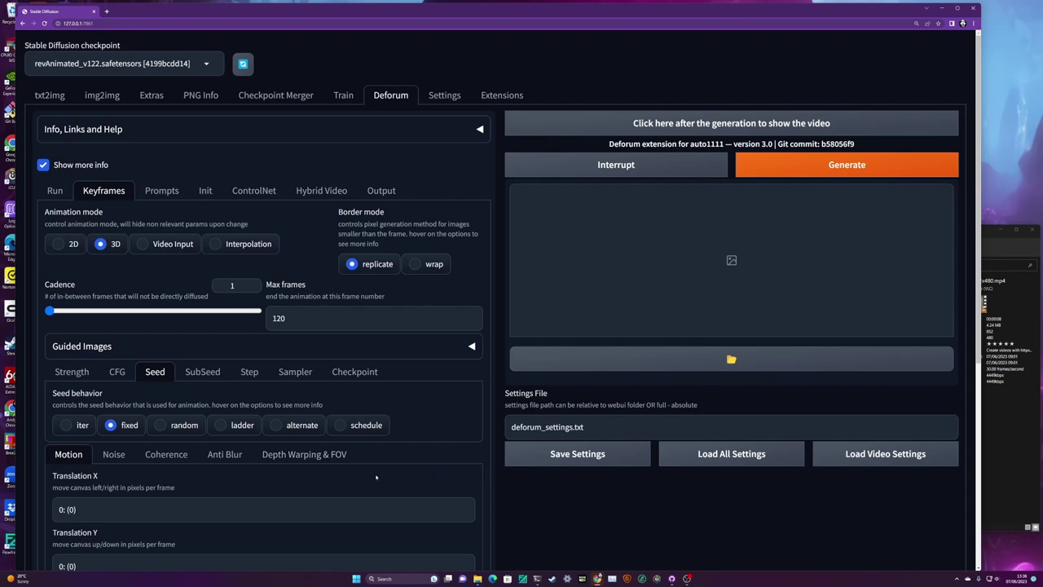
pyautogui.scroll(-3, 82, 414)
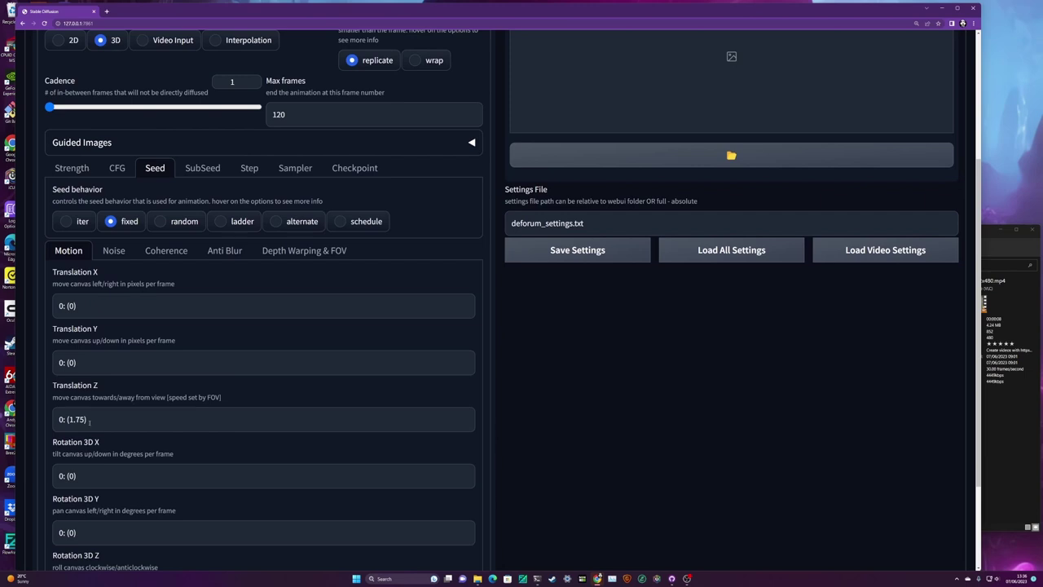
pyautogui.click(86, 419)
pyautogui.press('BackSpace')
pyautogui.press('BackSpace')
pyautogui.press('BackSpace')
pyautogui.press('BackSpace')
pyautogui.write('0')
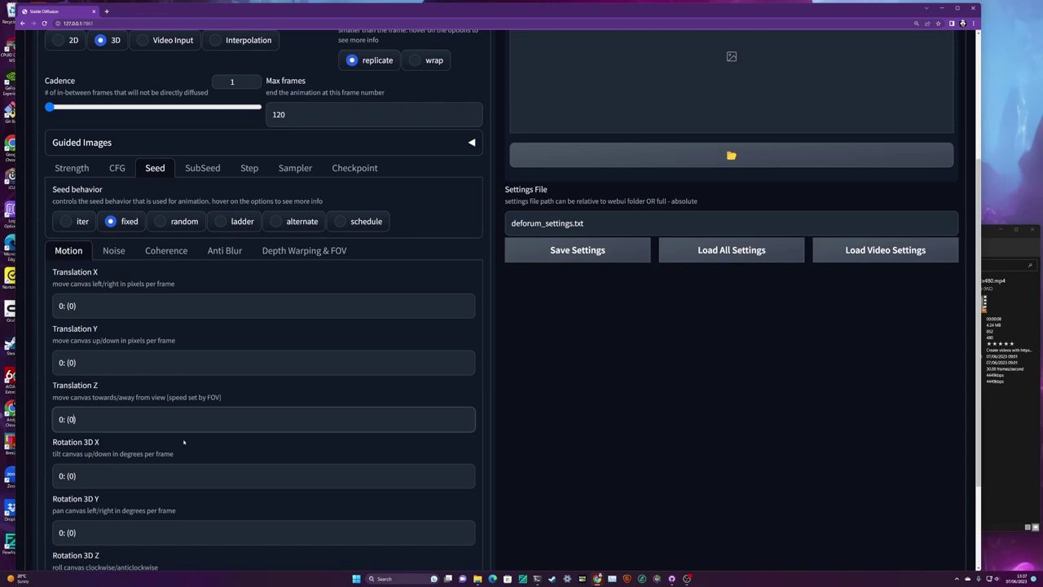
pyautogui.scroll(-1, 188, 453)
pyautogui.scroll(2, 188, 456)
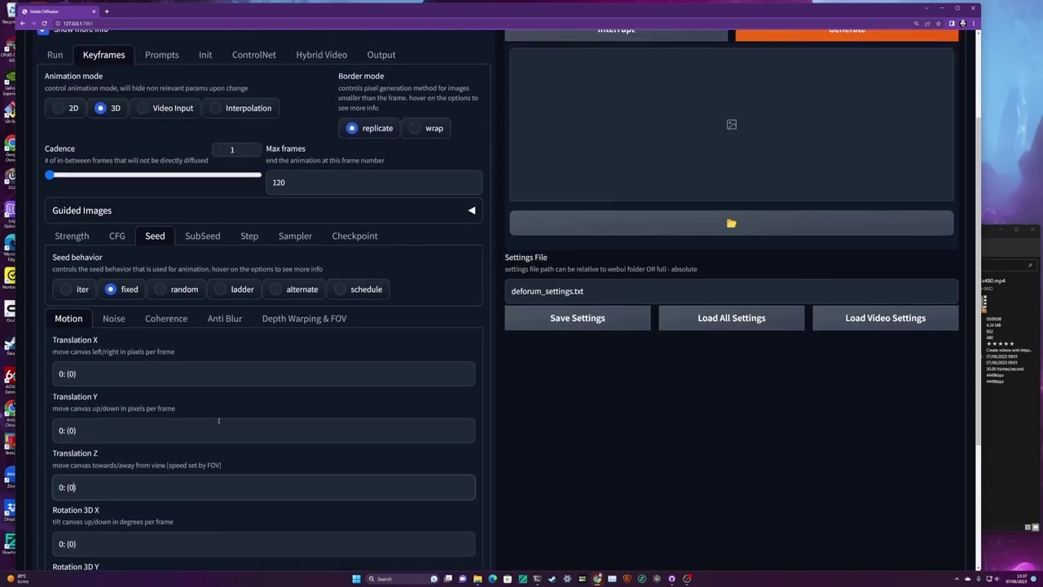
pyautogui.click(127, 325)
pyautogui.click(175, 330)
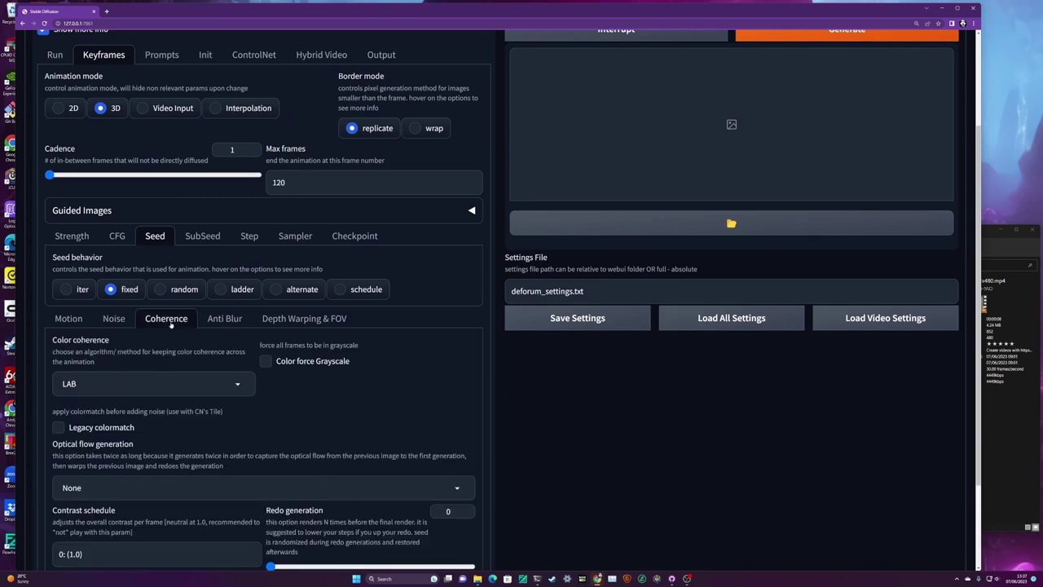
pyautogui.click(231, 322)
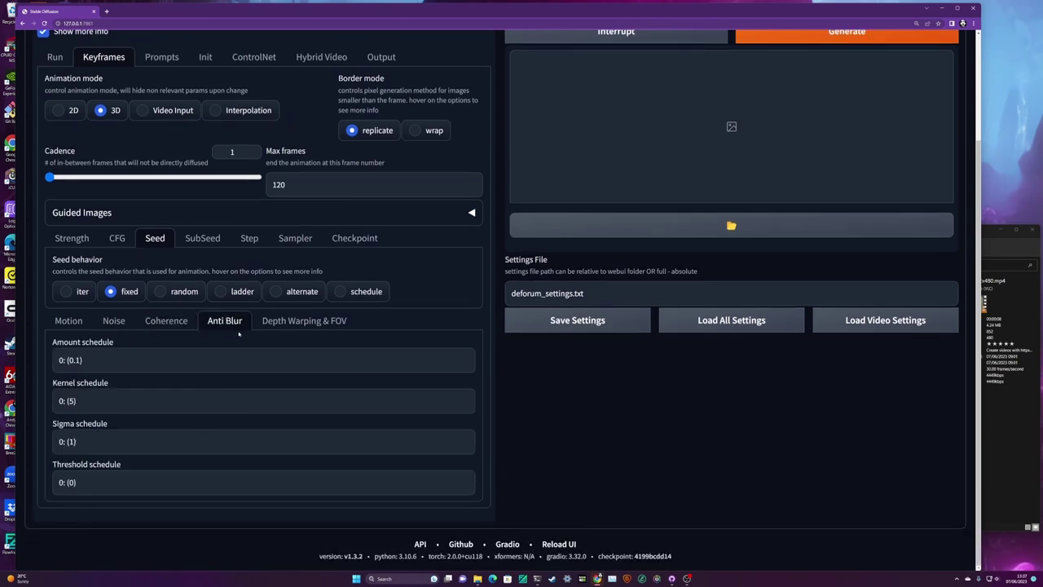
pyautogui.click(114, 322)
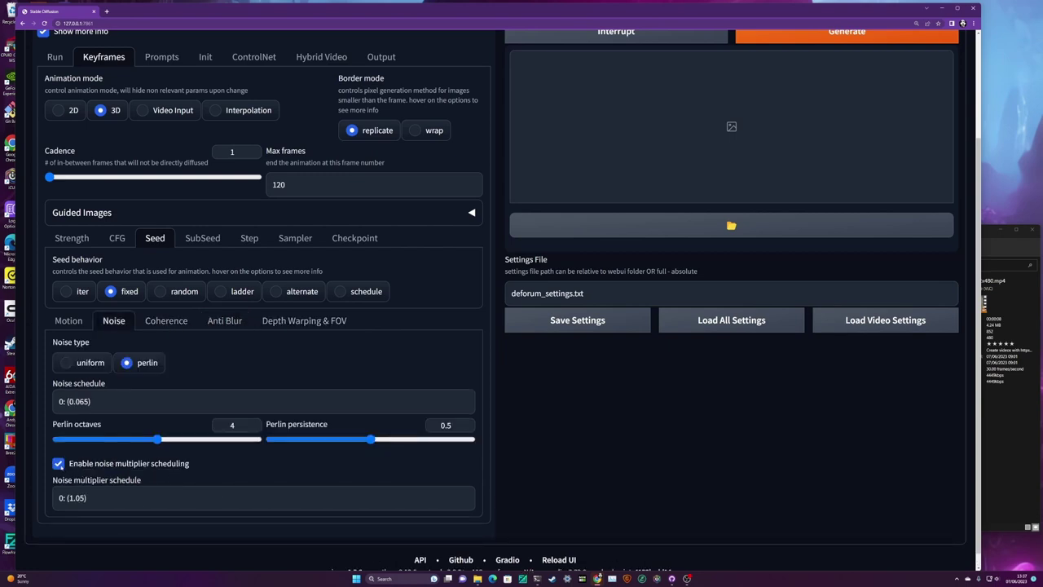
pyautogui.click(59, 463)
pyautogui.click(102, 402)
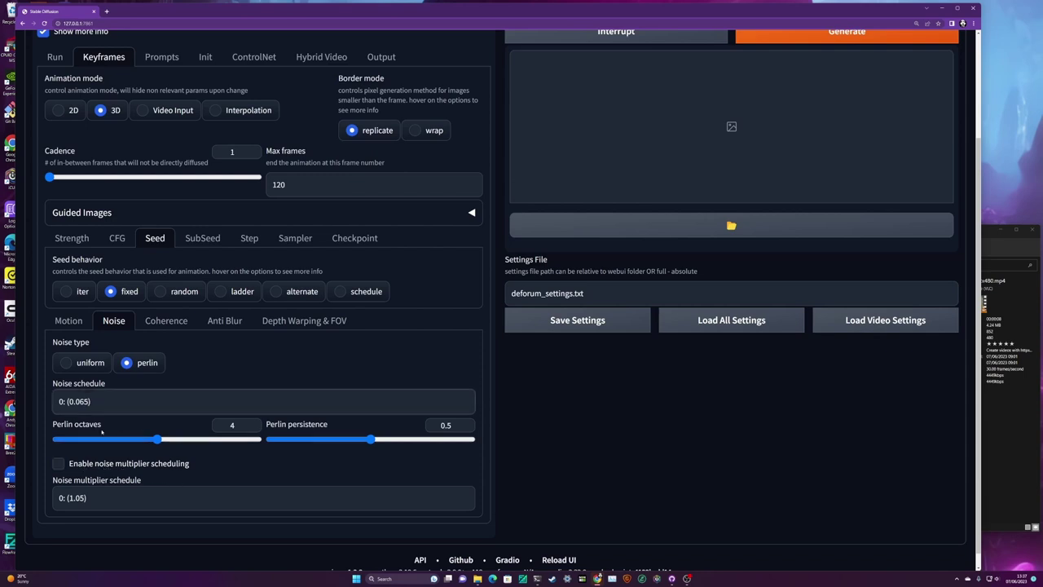
pyautogui.press('BackSpace')
pyautogui.press('BackSpace')
pyautogui.press('BackSpace')
pyautogui.press('BackSpace')
pyautogui.press('BackSpace')
pyautogui.write(')')
pyautogui.scroll(2, 220, 366)
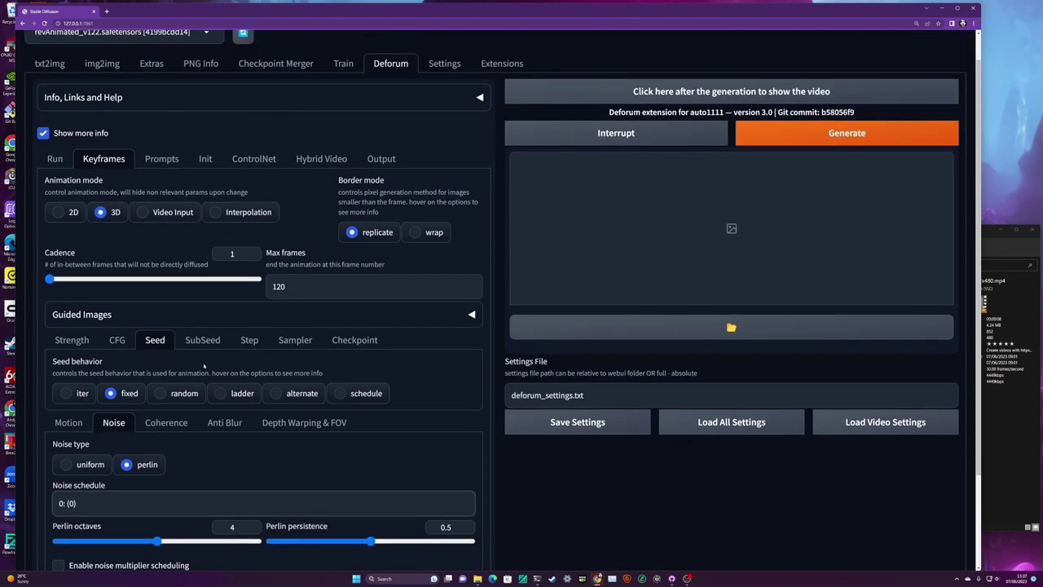
pyautogui.scroll(1, 204, 367)
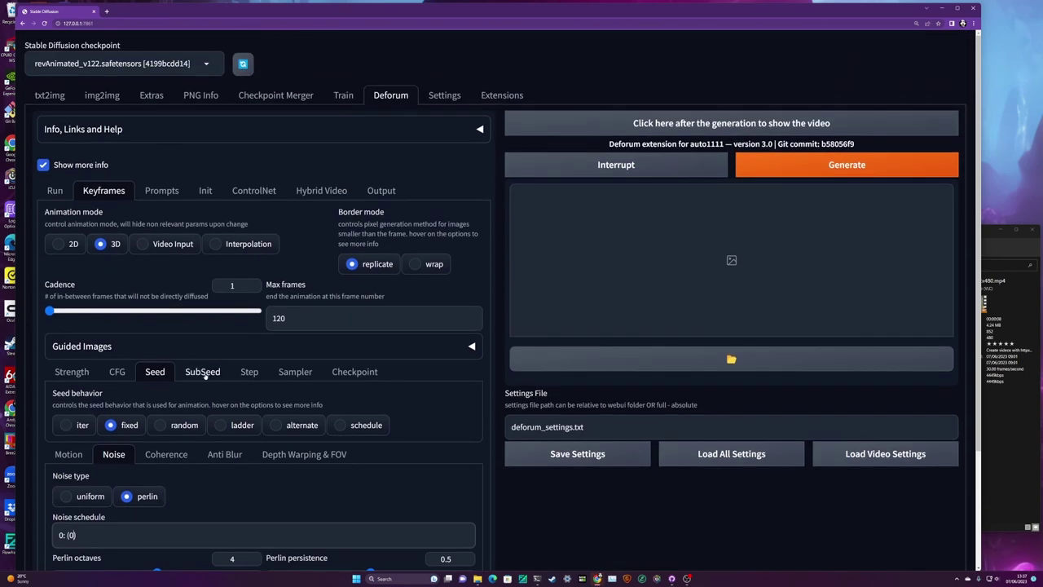
# Keep Video human masks, set Hybrid composite to Normal, and start generating while watching the console.
pyautogui.click(316, 193)
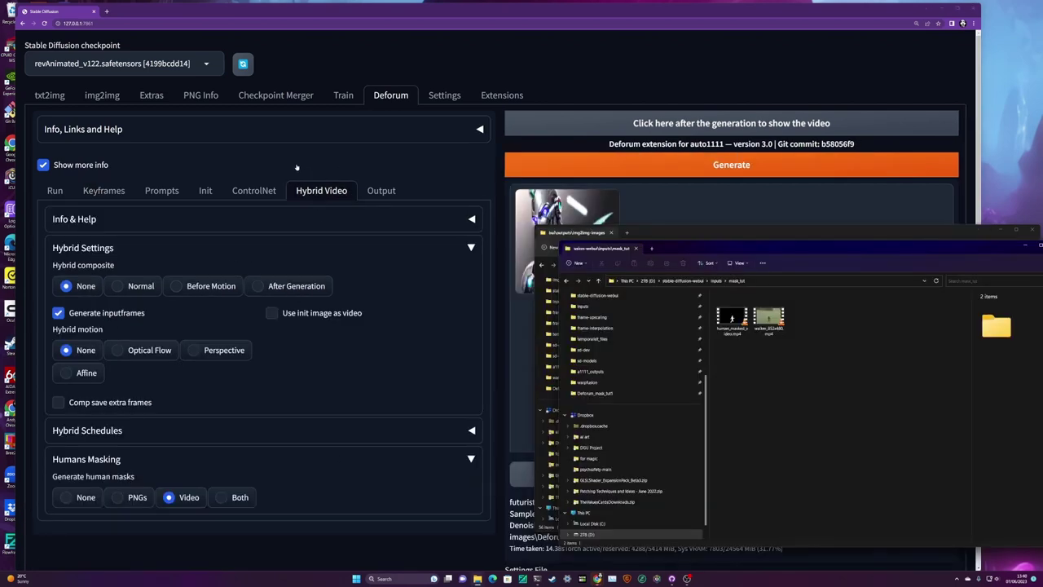
pyautogui.click(301, 190)
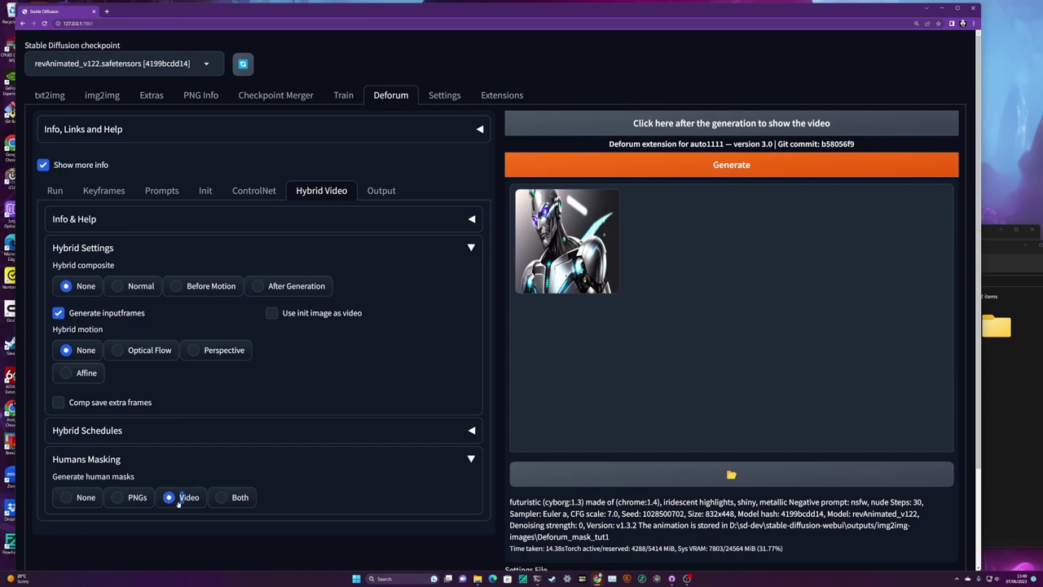
pyautogui.click(68, 497)
pyautogui.click(169, 497)
pyautogui.click(136, 286)
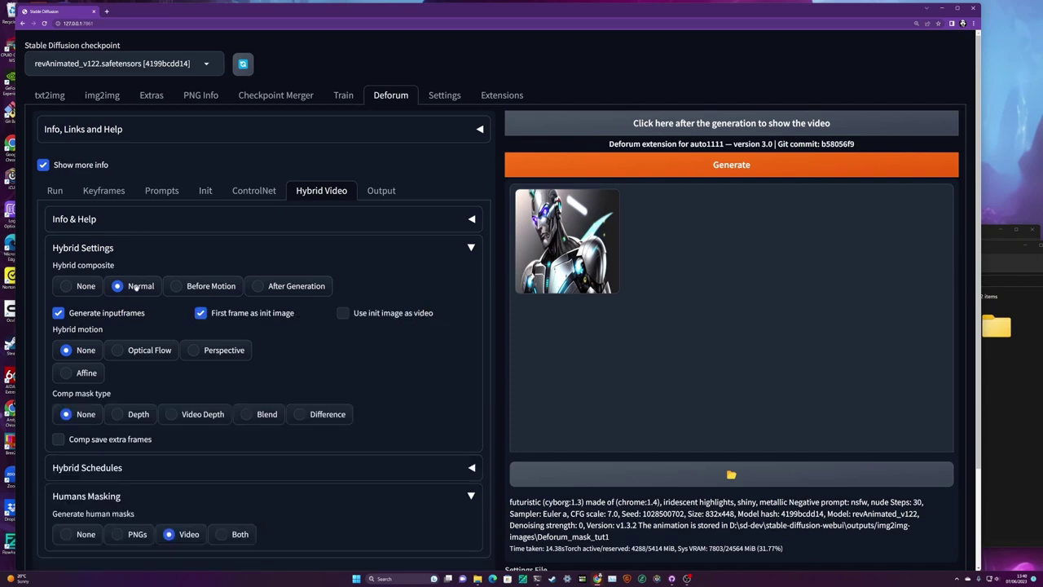
pyautogui.click(723, 171)
pyautogui.hotkey('alt', 'Tab')
pyautogui.hotkey('alt', 'Tab')
pyautogui.hotkey('alt', 'Tab')
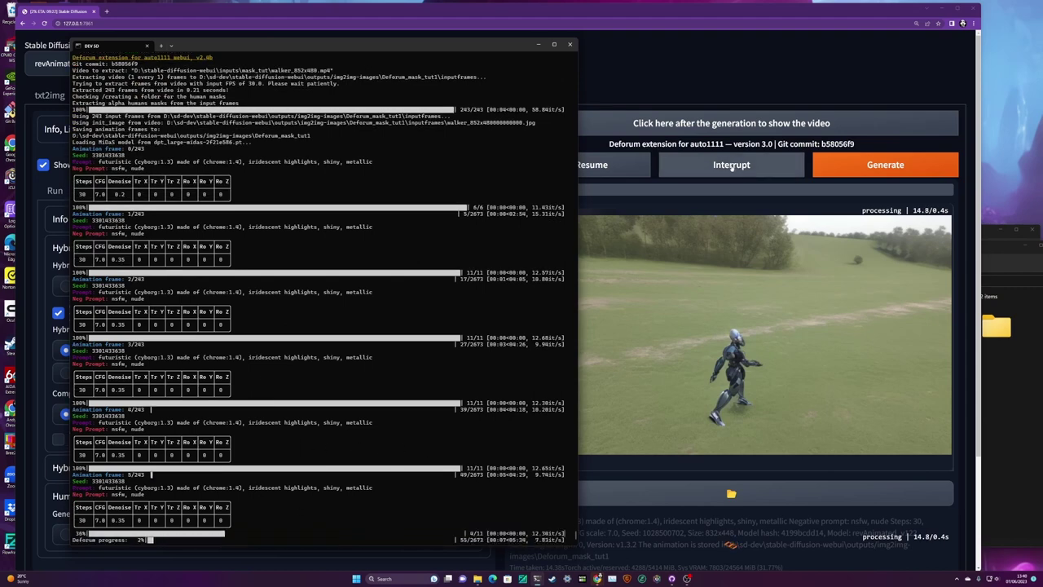
# Return to the web UI to check the early-stopped render's single chrome cyborg frame.
pyautogui.click(731, 164)
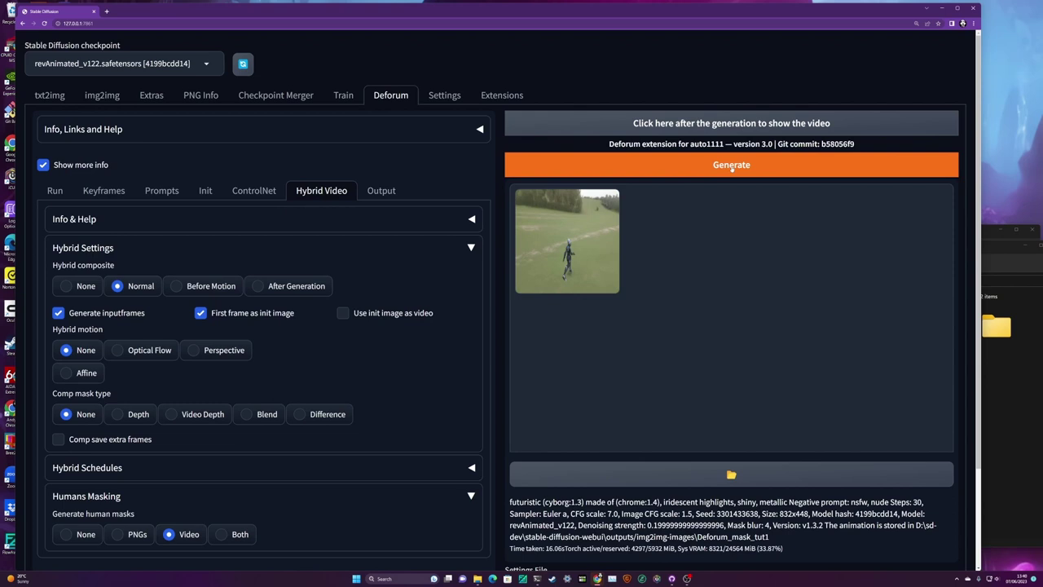
pyautogui.hotkey('alt', 'Tab')
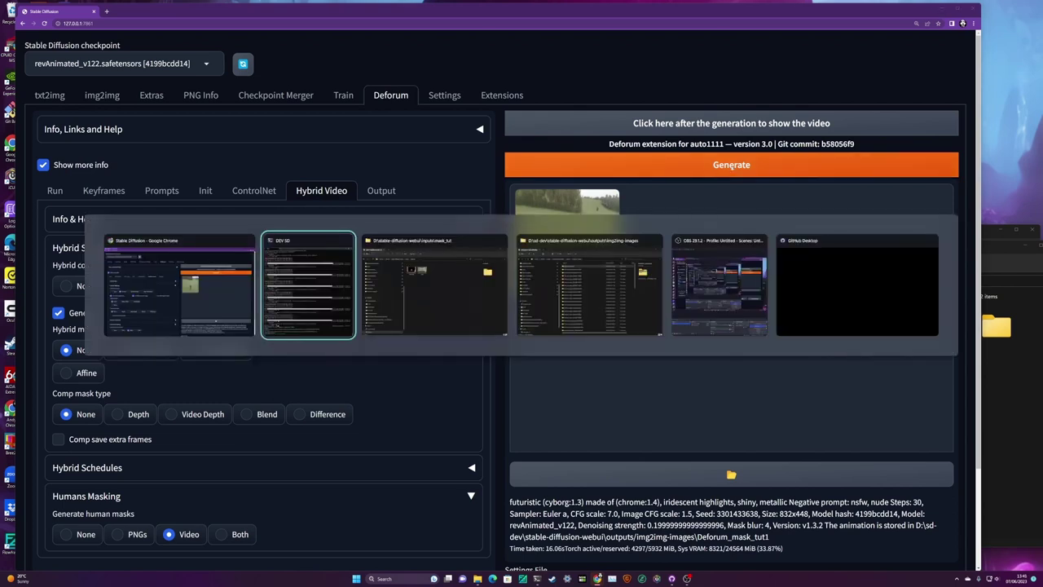
pyautogui.hotkey('alt', 'Tab')
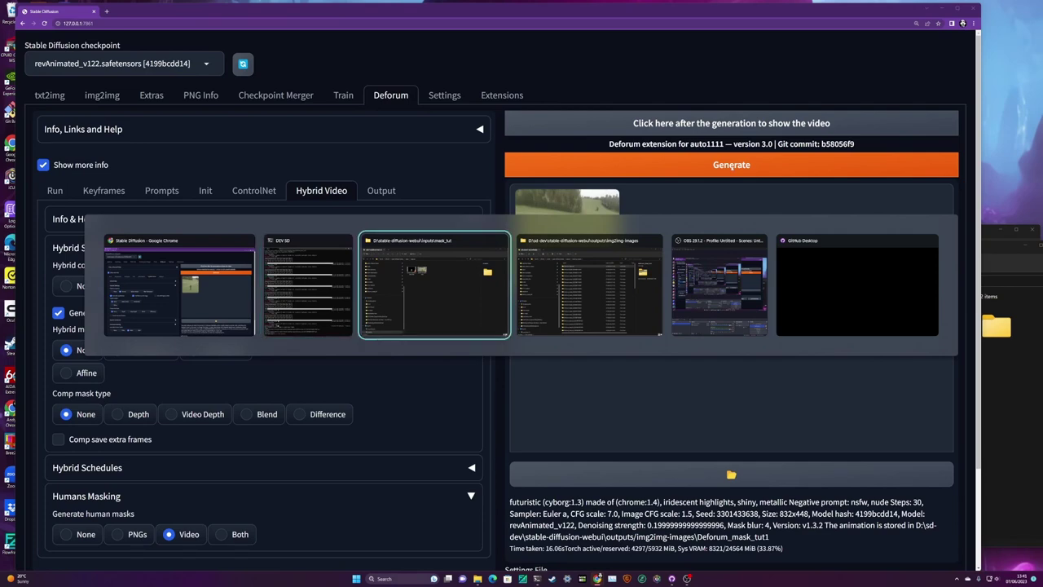
# Open Deforum_mask_tut1\human_masks in the img2img-images window to find human_masked_video.mp4.
pyautogui.hotkey('alt', 'Tab')
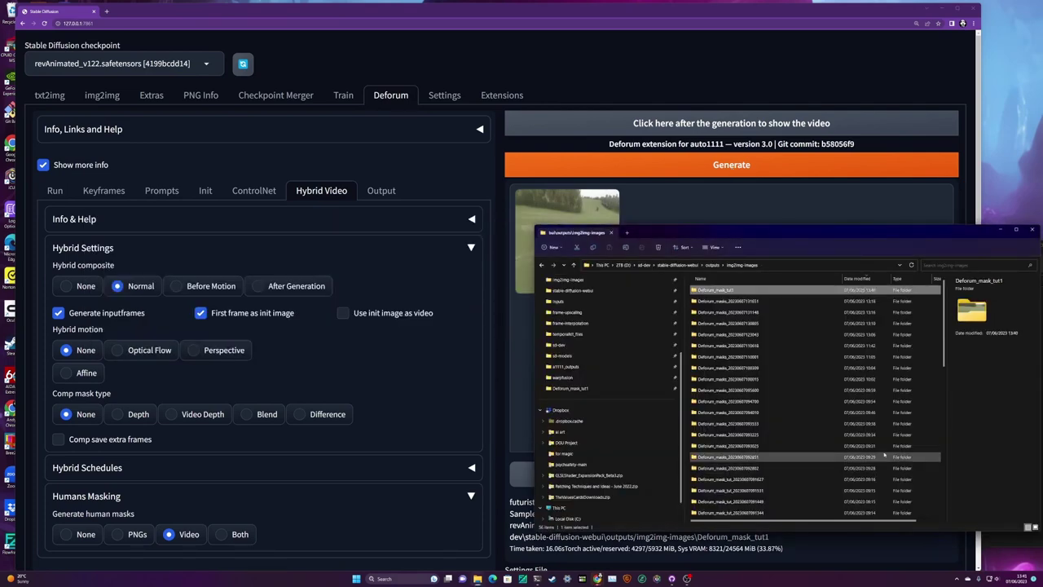
pyautogui.doubleClick(715, 291)
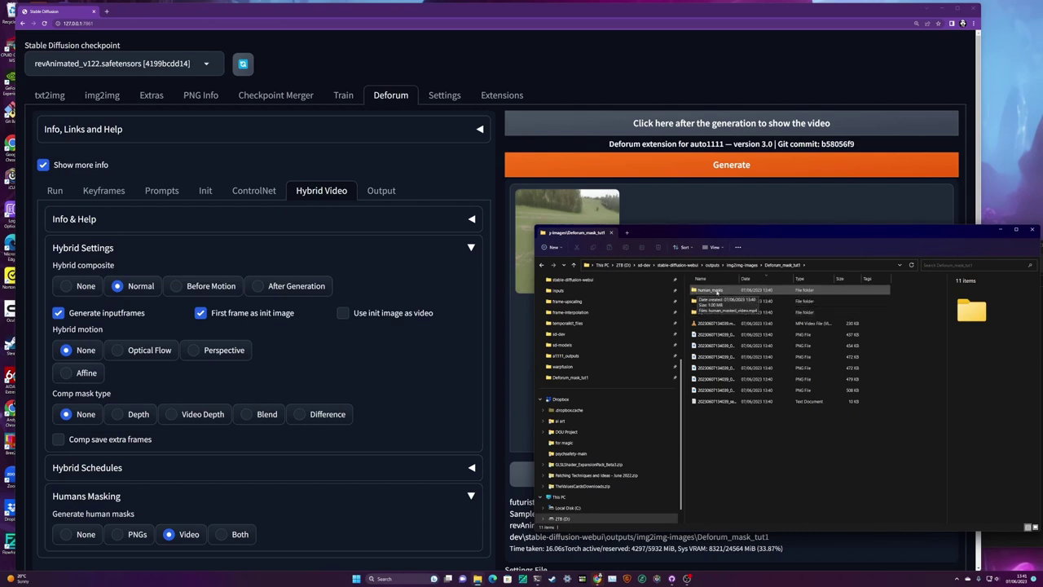
pyautogui.doubleClick(711, 290)
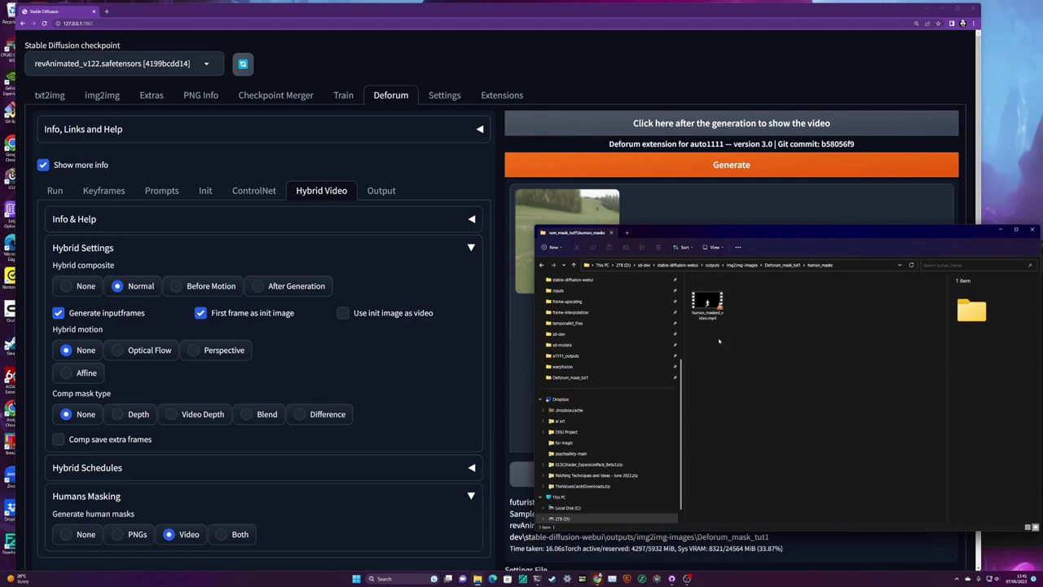
pyautogui.doubleClick(707, 303)
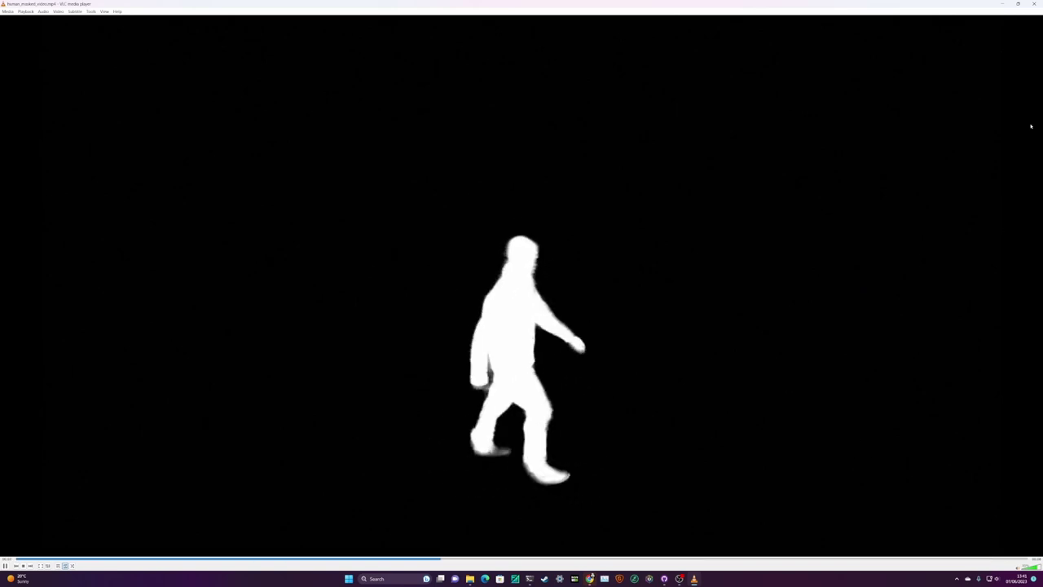
pyautogui.click(1038, 5)
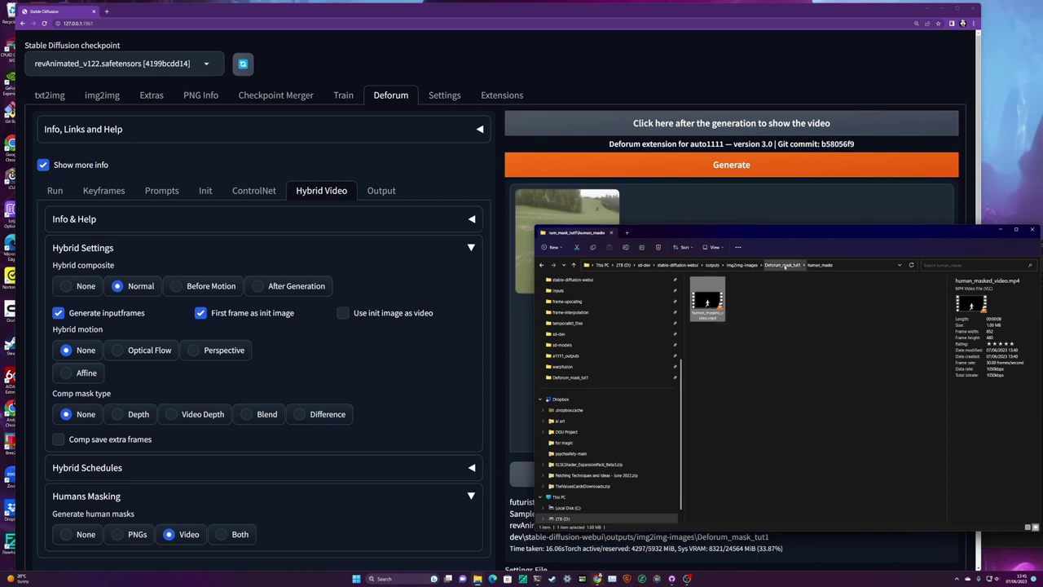
# Delete all render output in Deforum_mask_tut1, keeping only the human_masks folder.
pyautogui.click(780, 265)
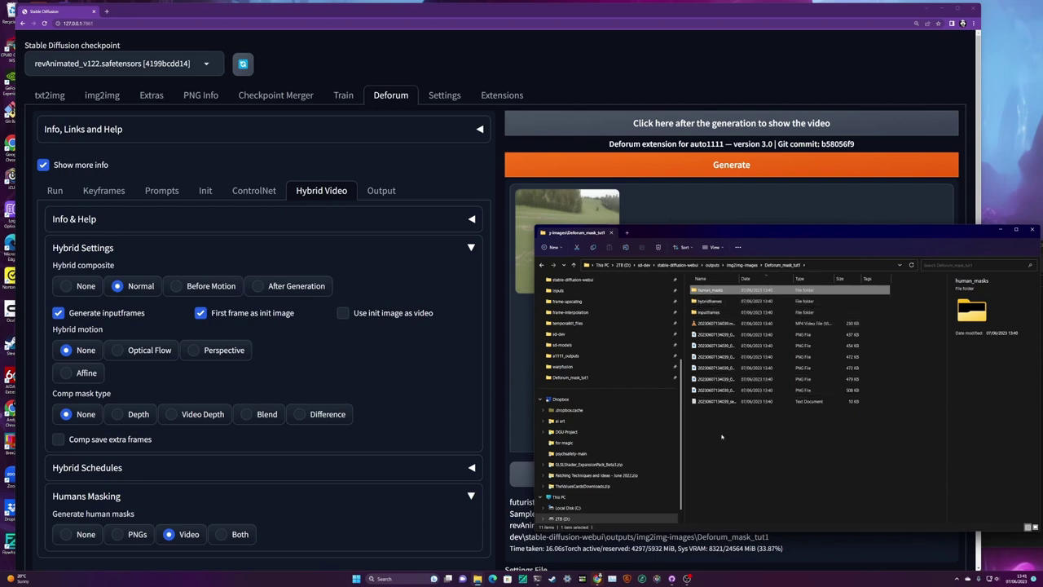
pyautogui.moveTo(721, 437); pyautogui.dragTo(717, 303)
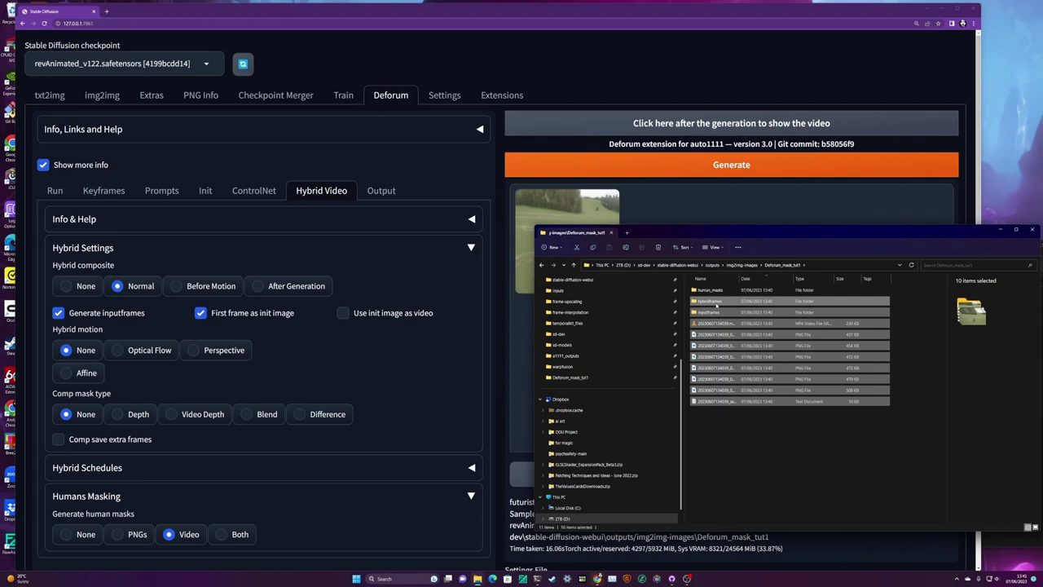
pyautogui.press('Delete')
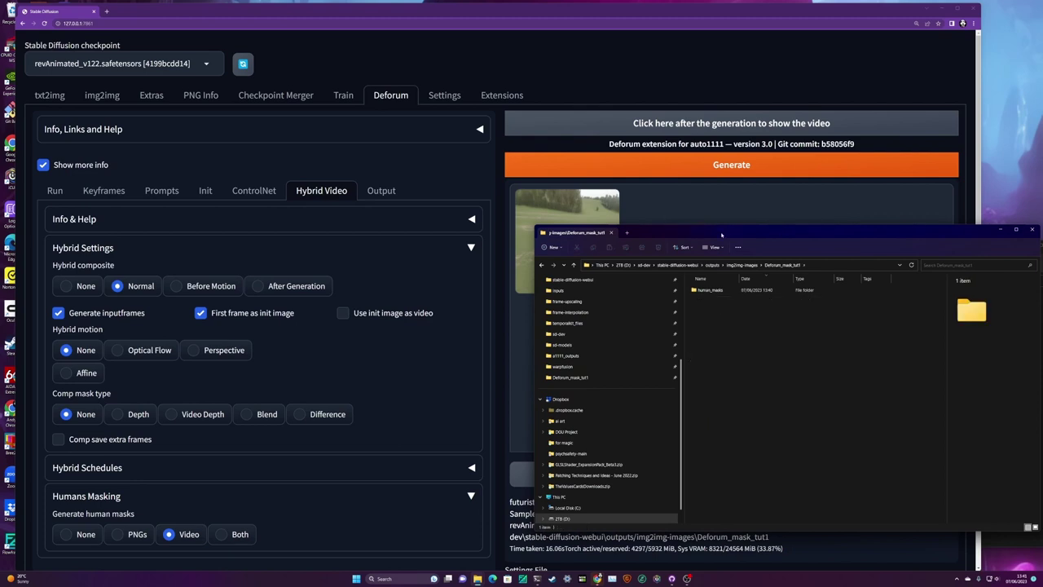
pyautogui.moveTo(721, 234); pyautogui.dragTo(707, 224)
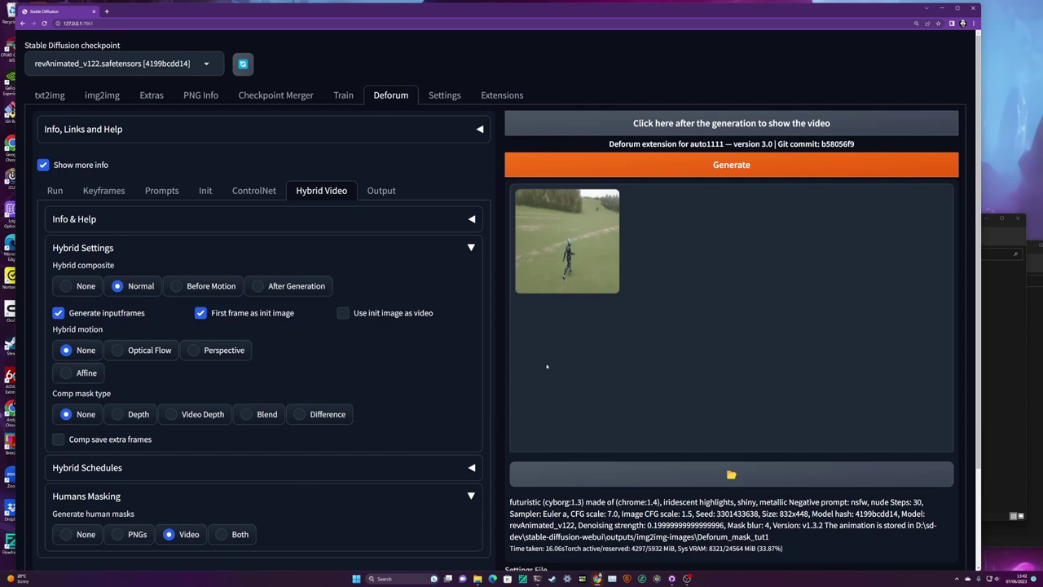
# Set Generate human masks to None and enable Use mask video under Video Init.
pyautogui.click(66, 534)
pyautogui.click(201, 191)
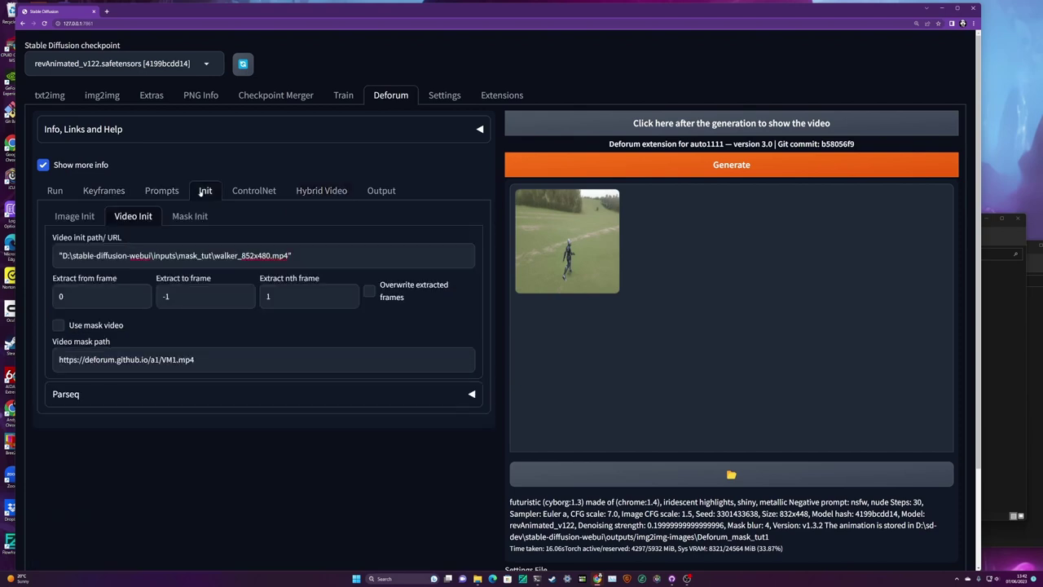
pyautogui.click(85, 326)
# Paste human_masked_video.mp4's full file path into the Video mask path field.
pyautogui.hotkey('alt', 'Tab')
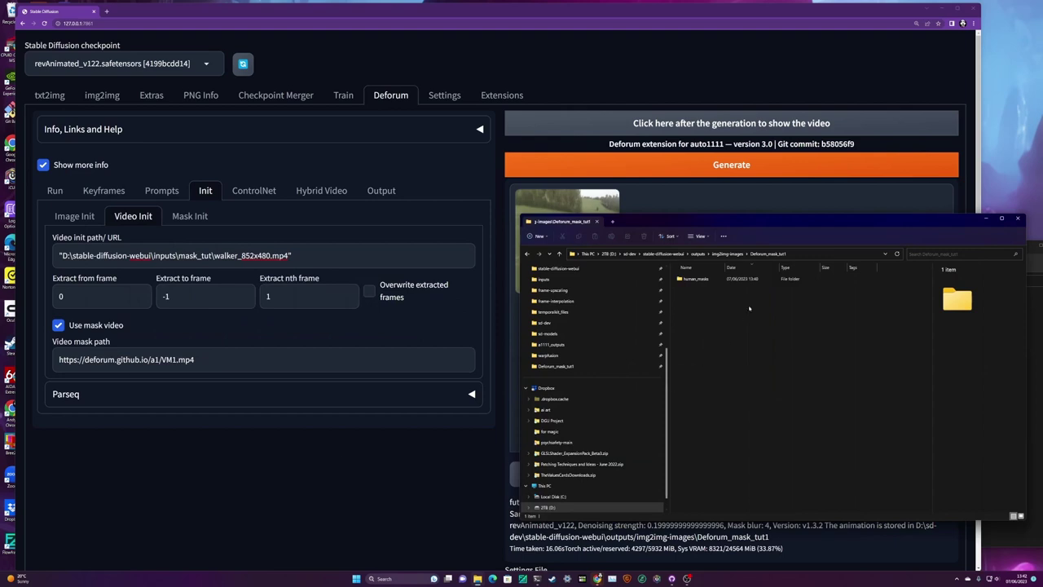
pyautogui.doubleClick(694, 278)
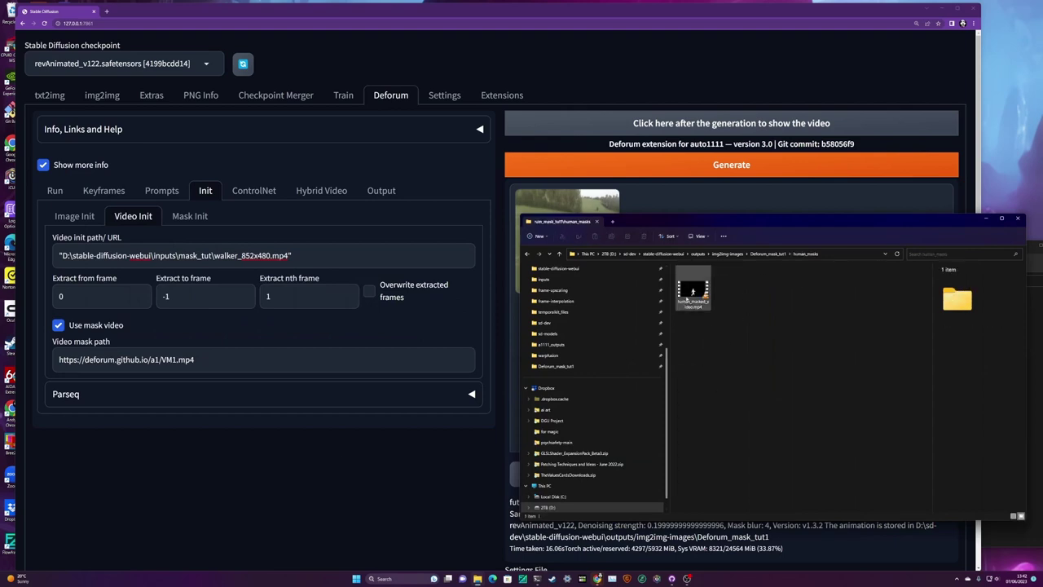
pyautogui.rightClick(689, 297)
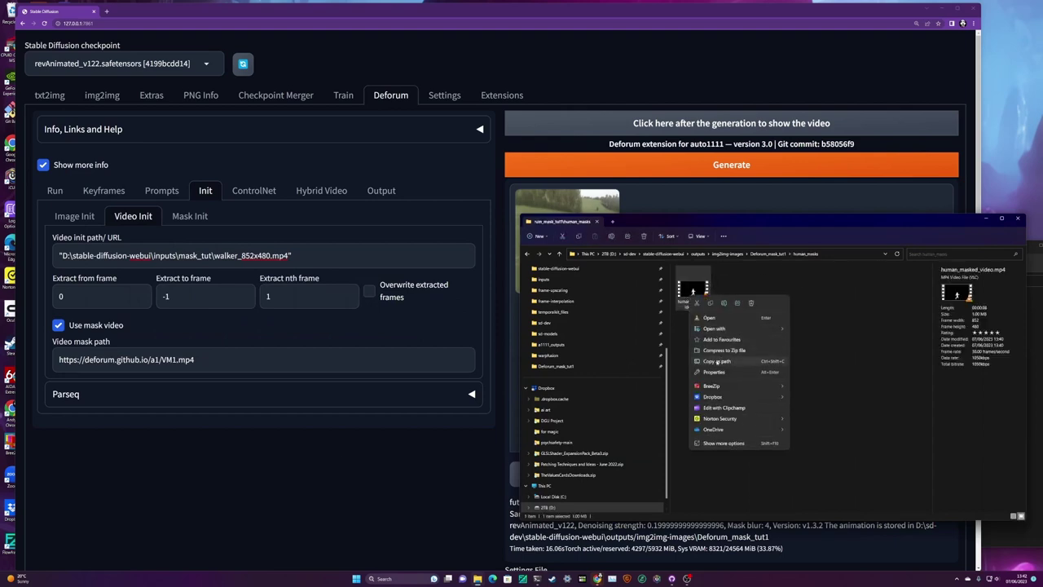
pyautogui.click(716, 361)
pyautogui.click(224, 363)
pyautogui.tripleClick(226, 359)
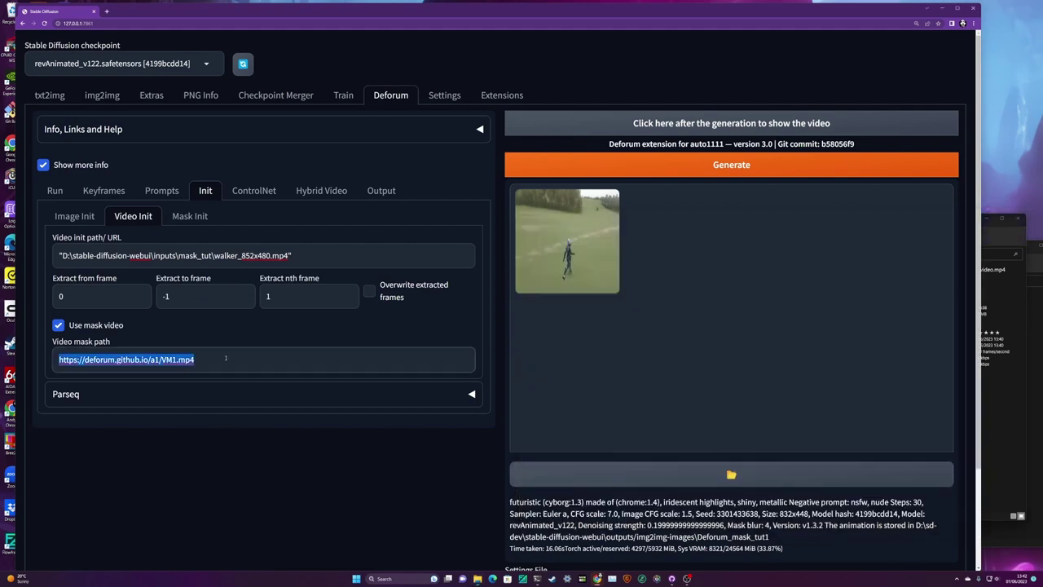
pyautogui.hotkey('ctrl', 'v')
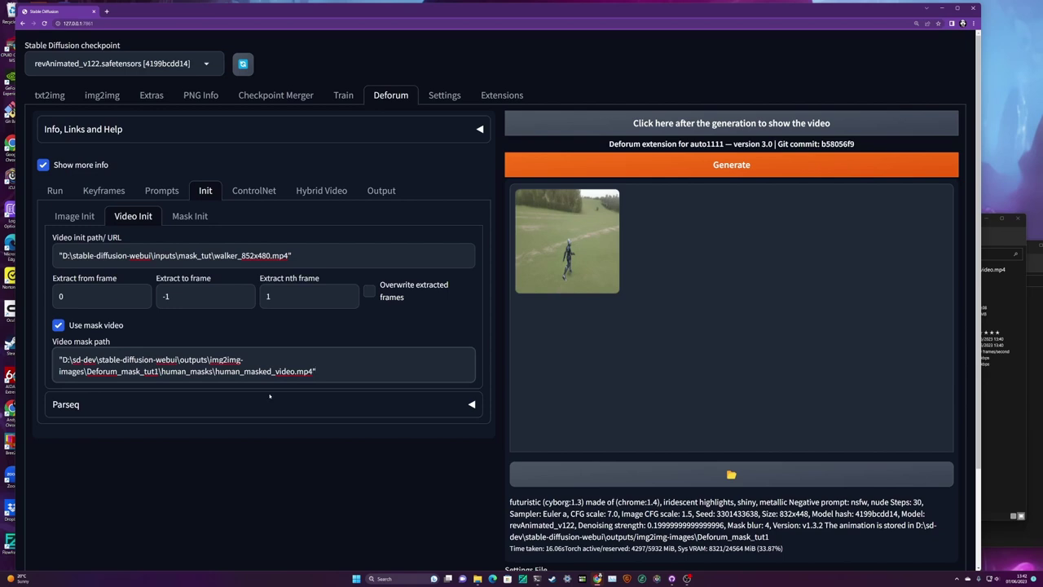
# In Mask Init, set Mask fill to 'original' and untick Full res mask and Overlay mask.
pyautogui.click(198, 218)
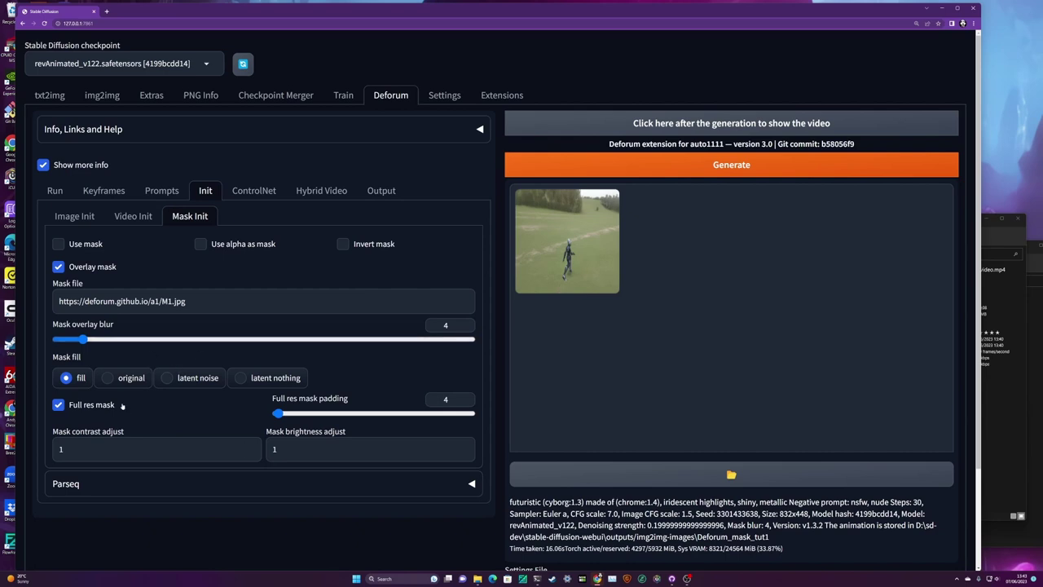
pyautogui.click(107, 380)
pyautogui.click(60, 408)
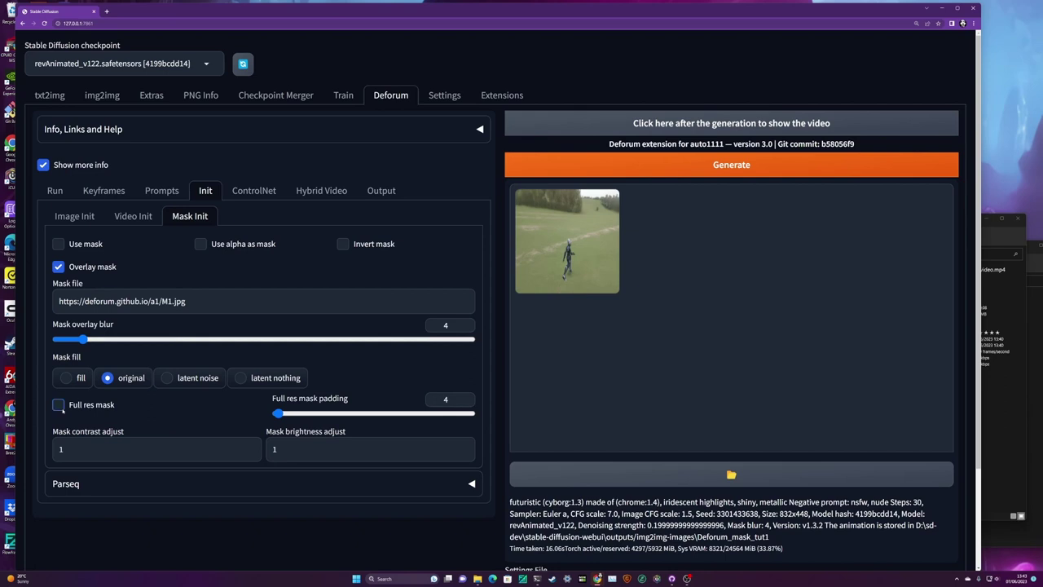
pyautogui.click(59, 268)
pyautogui.click(101, 191)
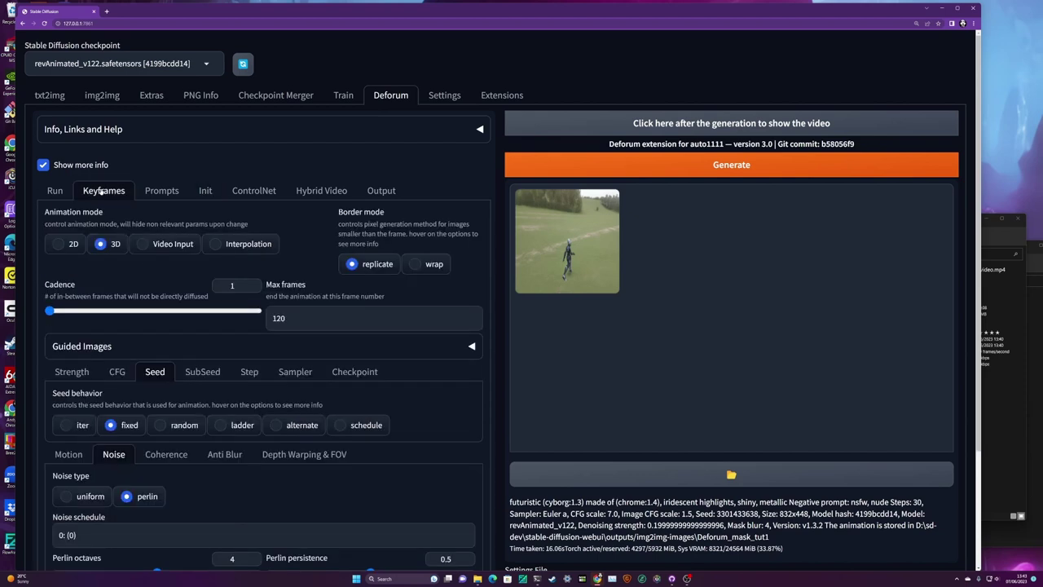
# Enable CN Model 1 with the control_v11f1e_sd15_tile model, Pixel Perfect, and weight 0:(2).
pyautogui.click(261, 191)
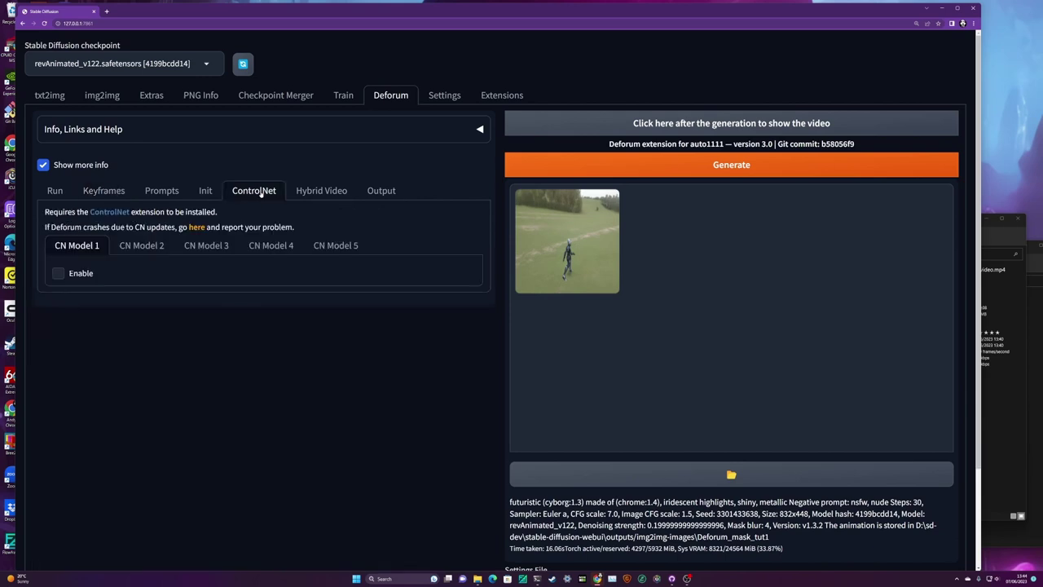
pyautogui.click(58, 274)
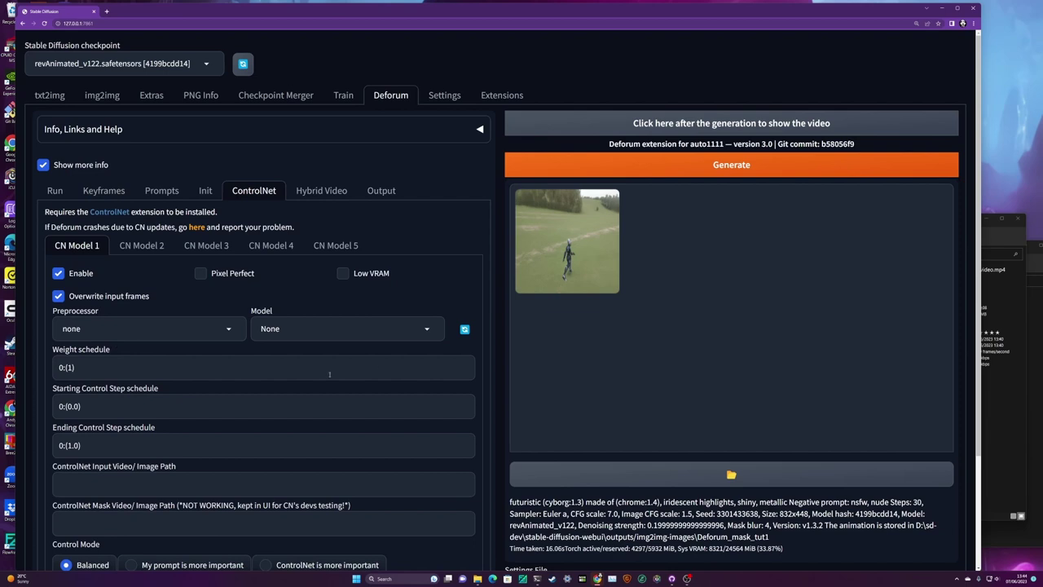
pyautogui.click(427, 329)
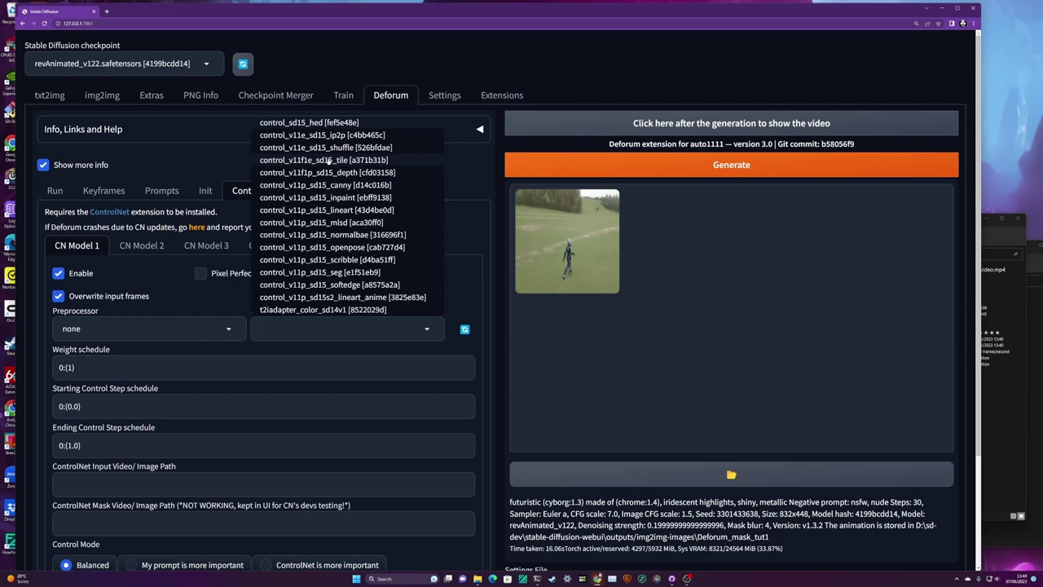
pyautogui.click(327, 161)
pyautogui.click(201, 274)
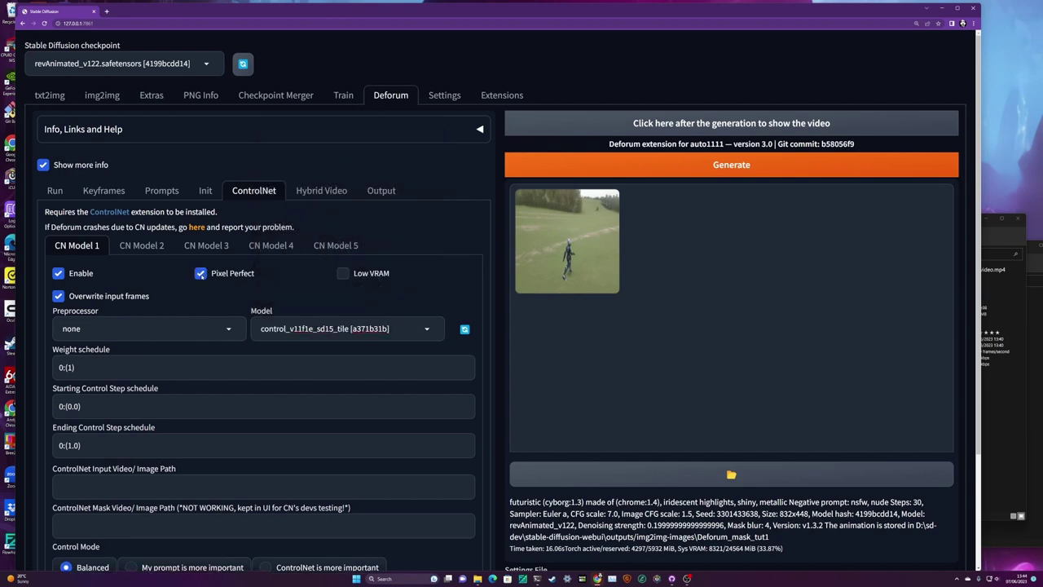
pyautogui.click(76, 368)
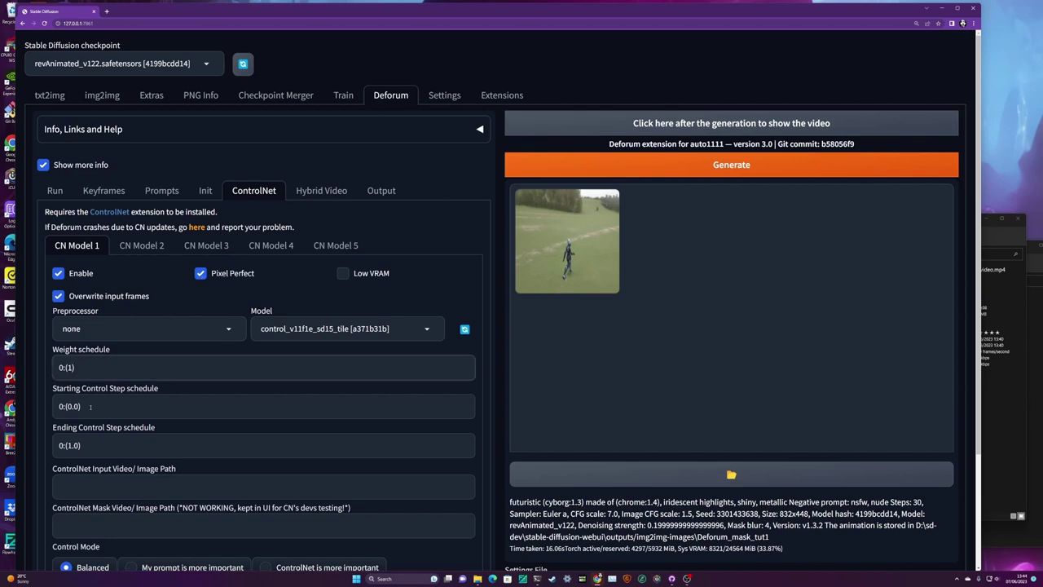
pyautogui.press('BackSpace')
pyautogui.write('2')
# Set walker_852x480.mp4 as the unit's input video, choose 'ControlNet is more important', and show CN Model 2.
pyautogui.click(195, 486)
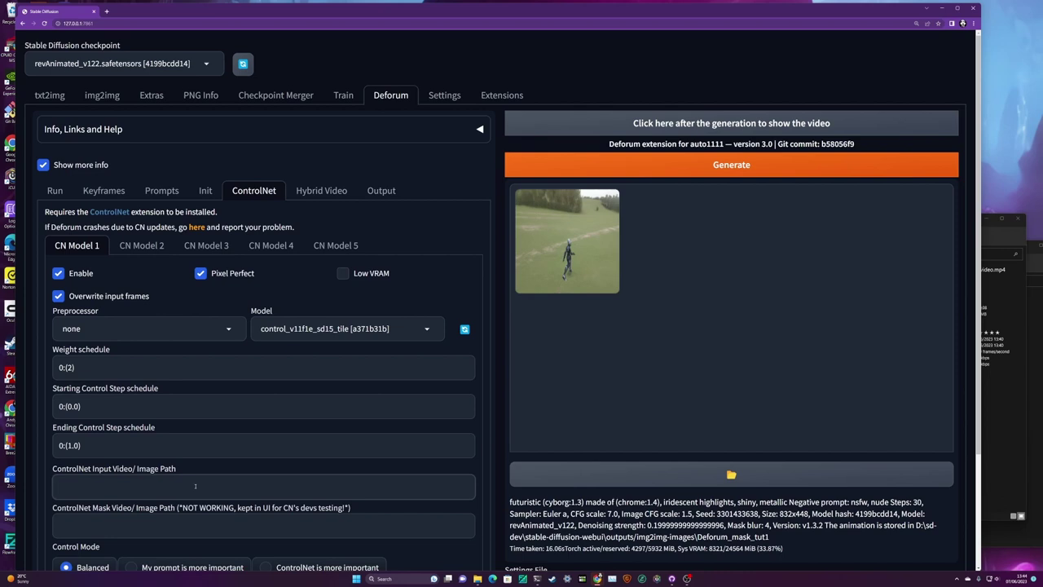
pyautogui.hotkey('alt', 'Tab')
pyautogui.hotkey('alt', 'Tab')
pyautogui.hotkey('alt', 'Tab')
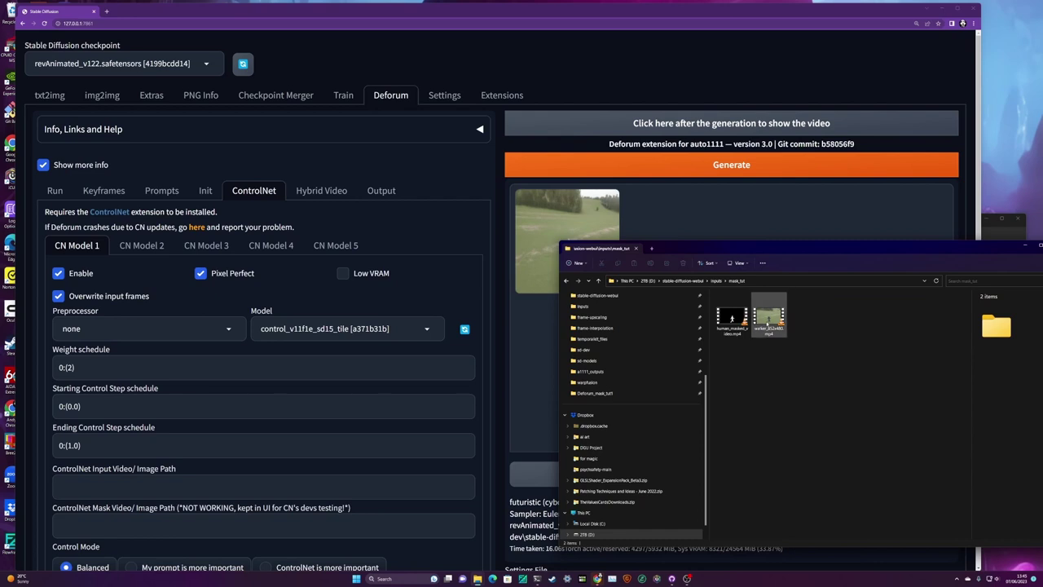
pyautogui.click(767, 322)
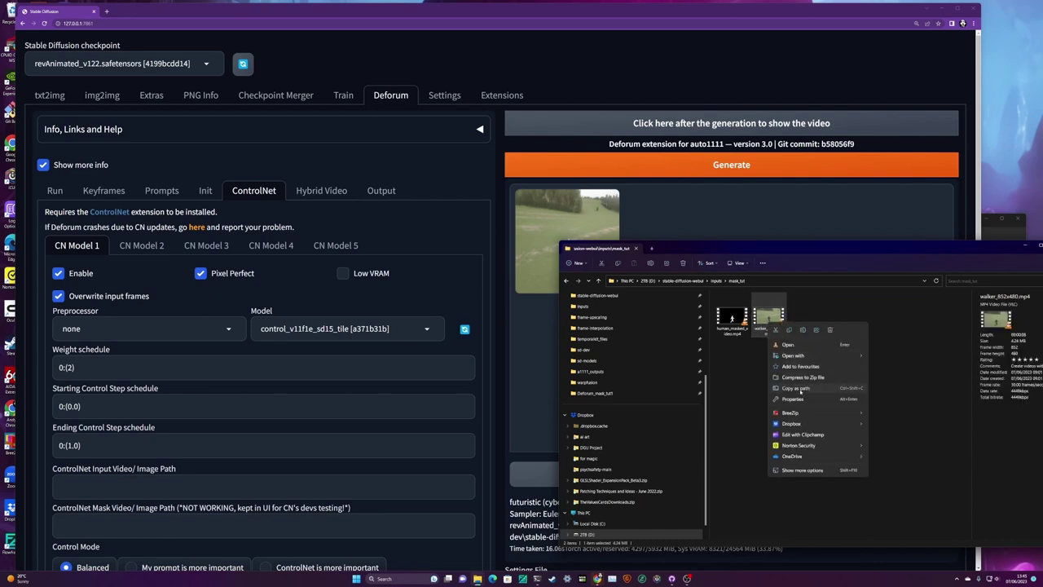
pyautogui.click(95, 488)
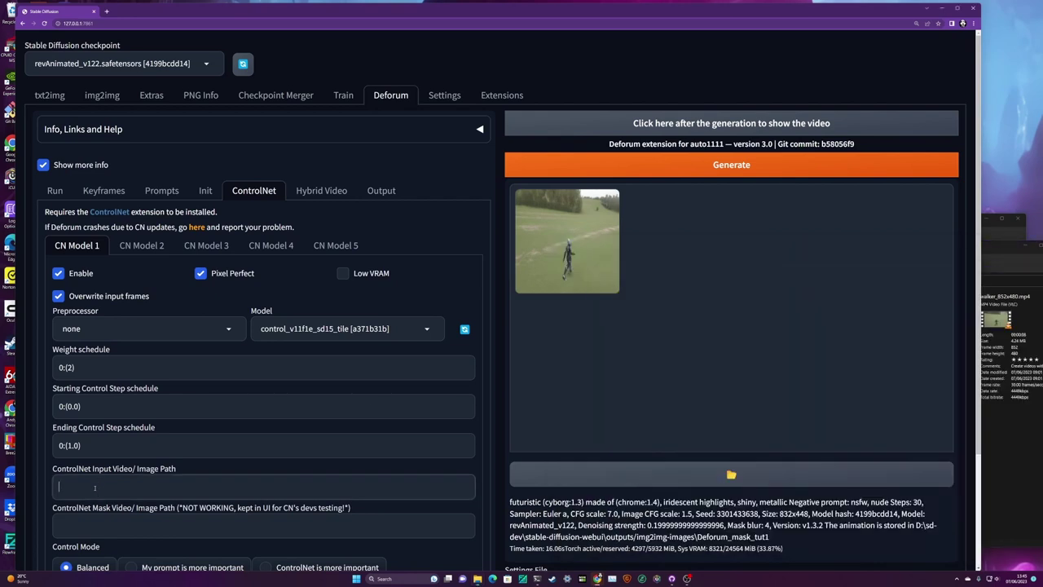
pyautogui.hotkey('ctrl', 'v')
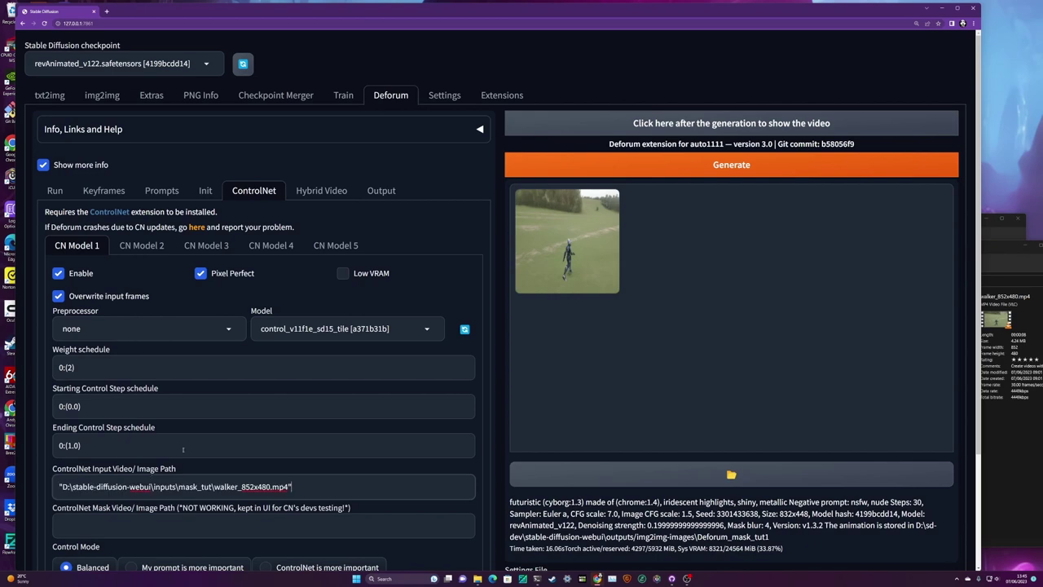
pyautogui.scroll(-1, 183, 448)
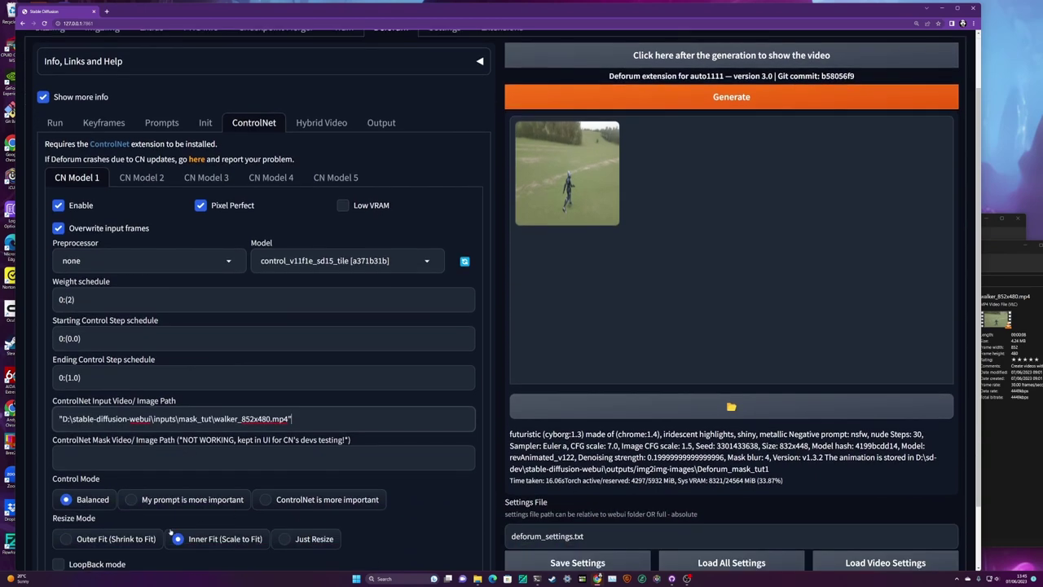
pyautogui.click(266, 501)
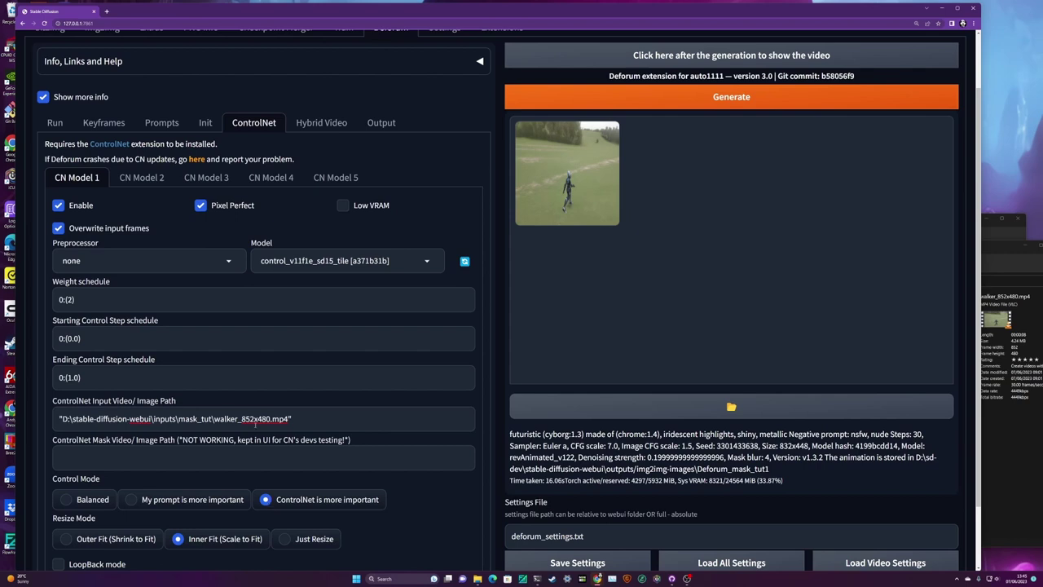
pyautogui.scroll(1, 232, 399)
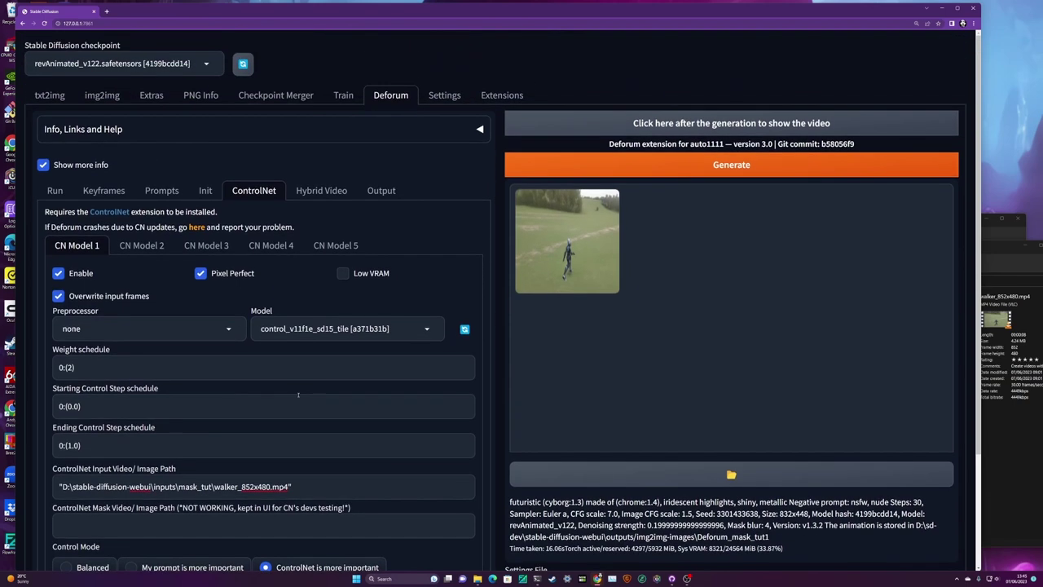
pyautogui.click(143, 247)
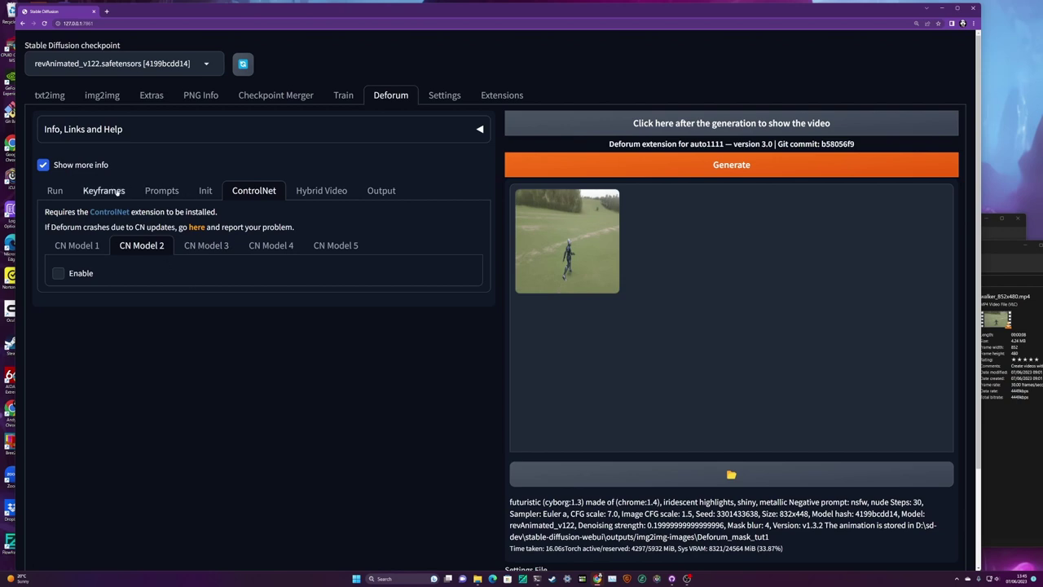
# Change the keyframe strength schedule from 0: (0.65) to 0: (0).
pyautogui.click(121, 189)
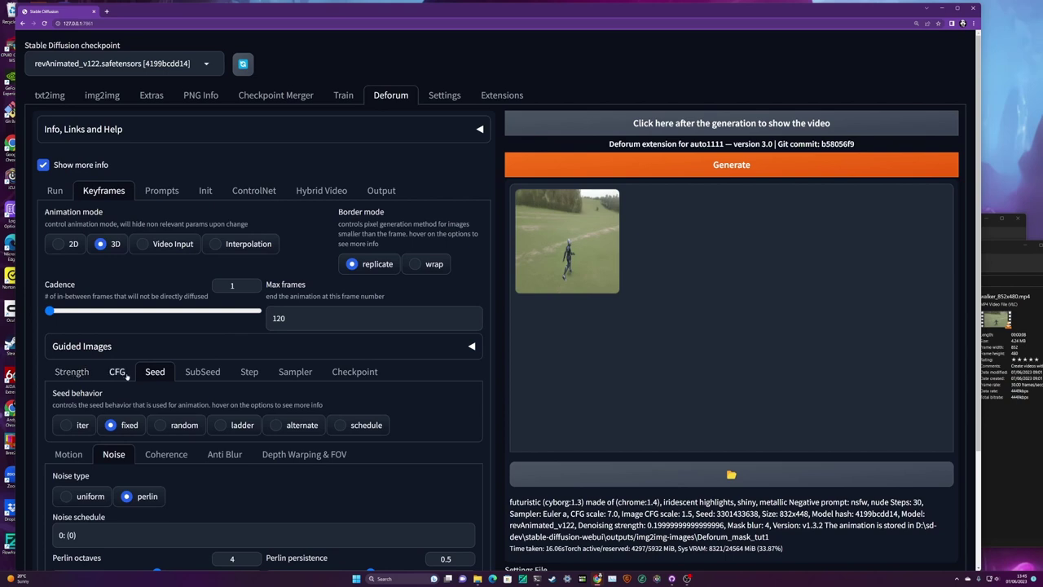
pyautogui.click(72, 373)
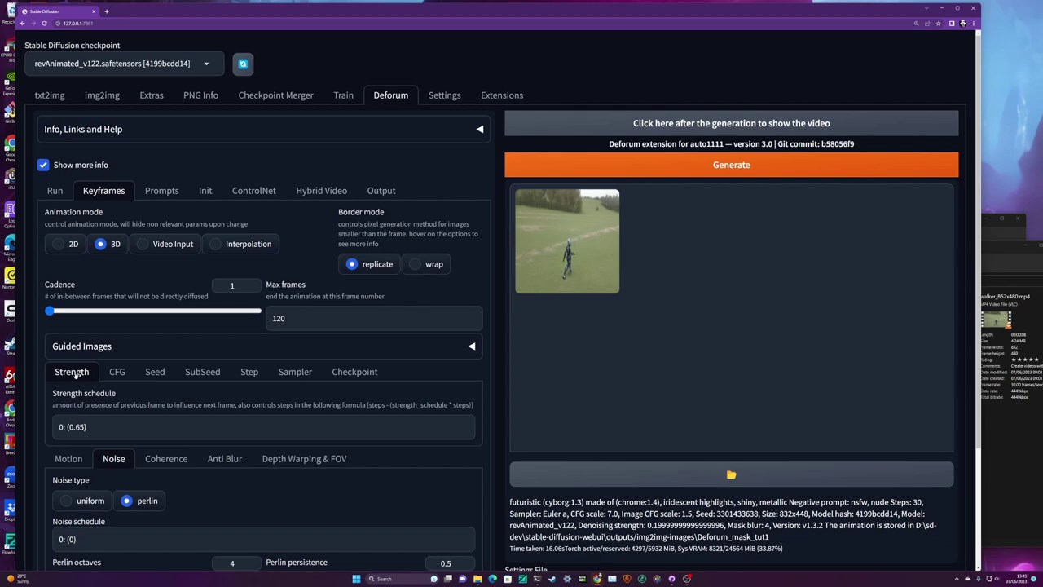
pyautogui.click(90, 432)
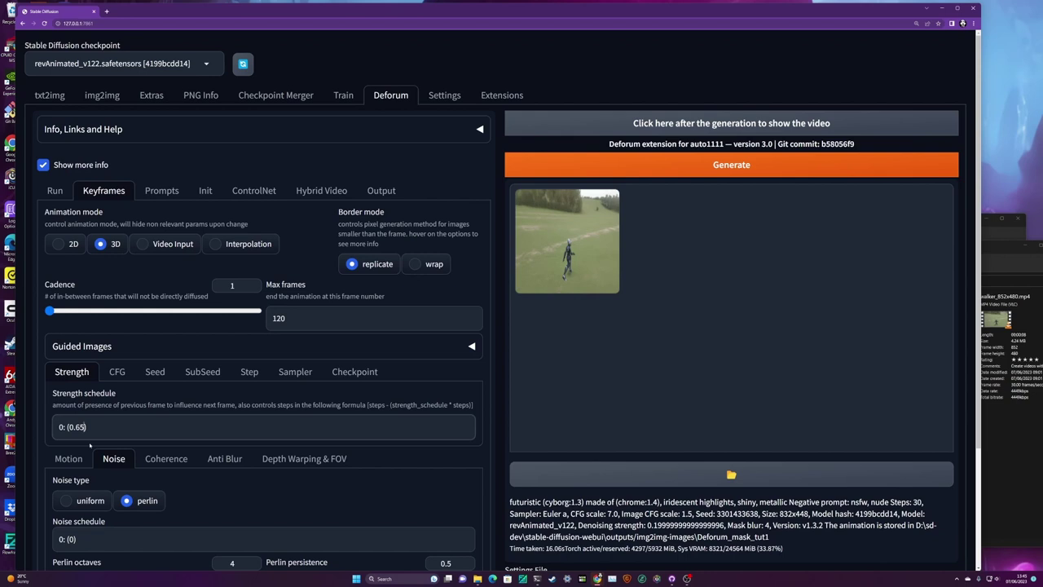
pyautogui.press('BackSpace')
pyautogui.press('BackSpace')
pyautogui.press('BackSpace')
# Change the CFG scale schedule from 0: (7) to 0: (3).
pyautogui.click(118, 372)
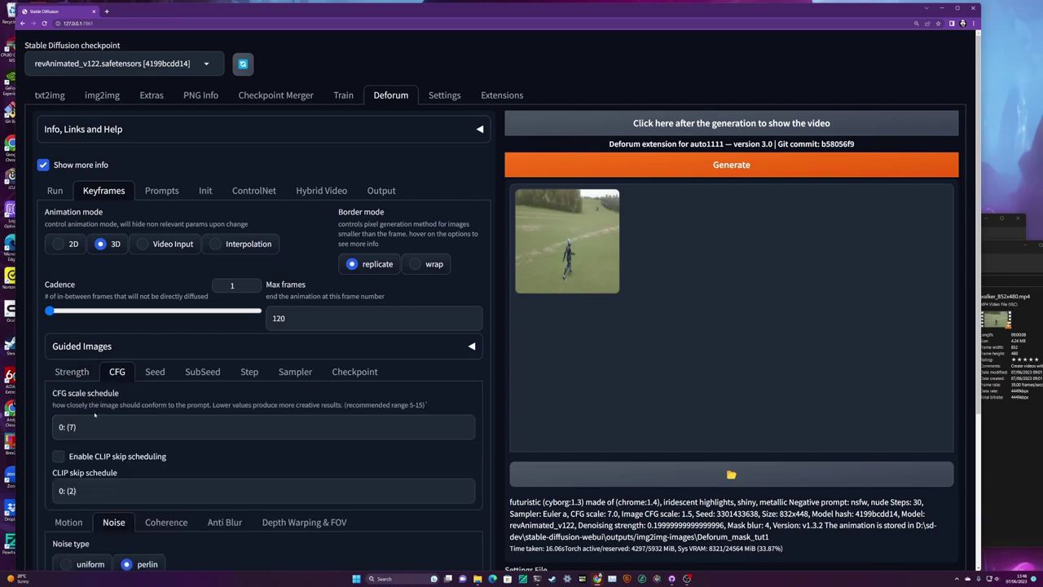
pyautogui.click(72, 427)
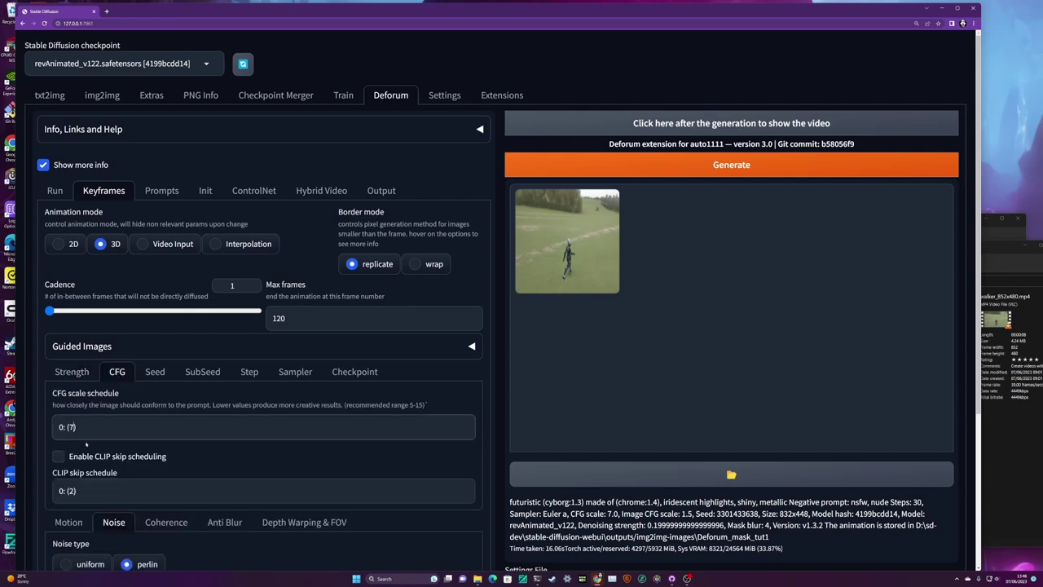
pyautogui.press('BackSpace')
pyautogui.write('3')
pyautogui.click(75, 427)
pyautogui.click(155, 374)
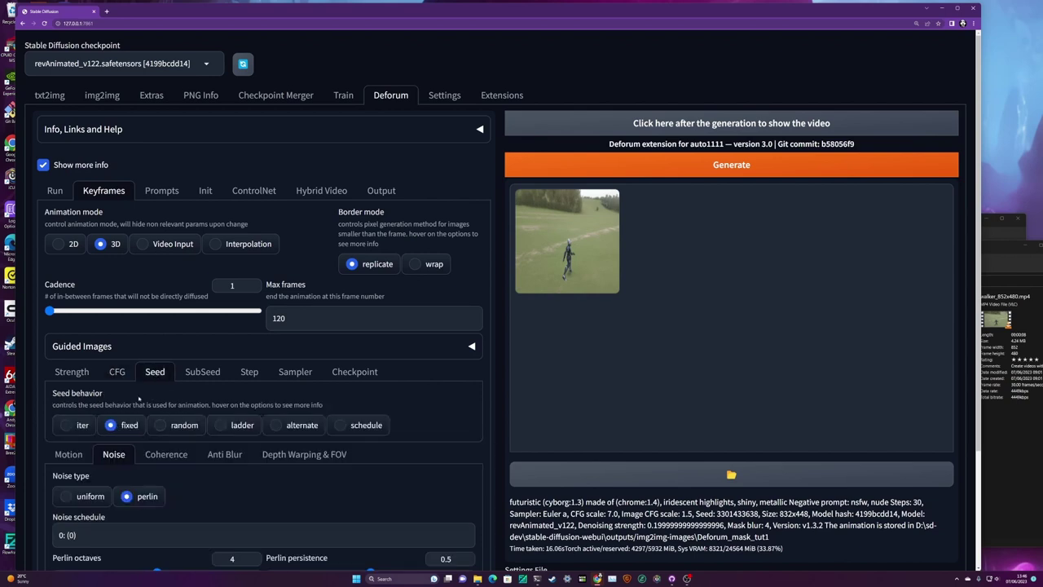
pyautogui.click(72, 376)
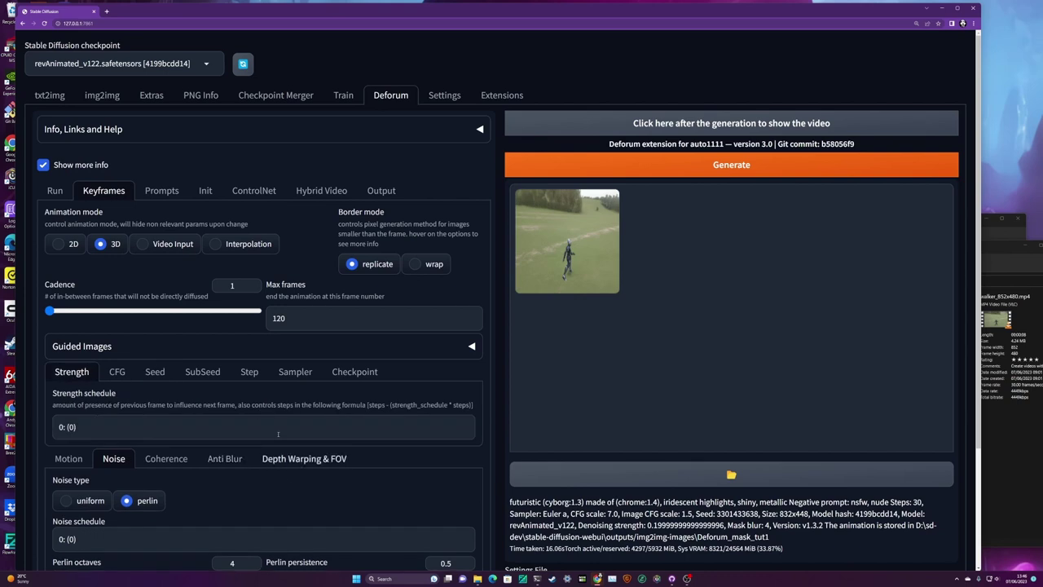
# Review the run, keyframe, prompt, and init settings, then display CN Model 1's tile configuration.
pyautogui.click(54, 190)
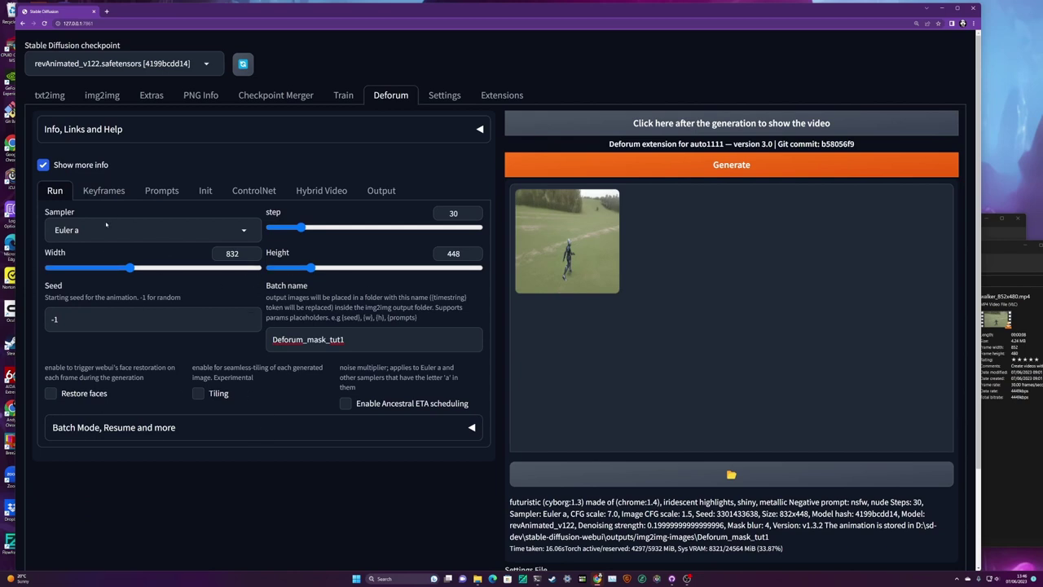
pyautogui.click(103, 191)
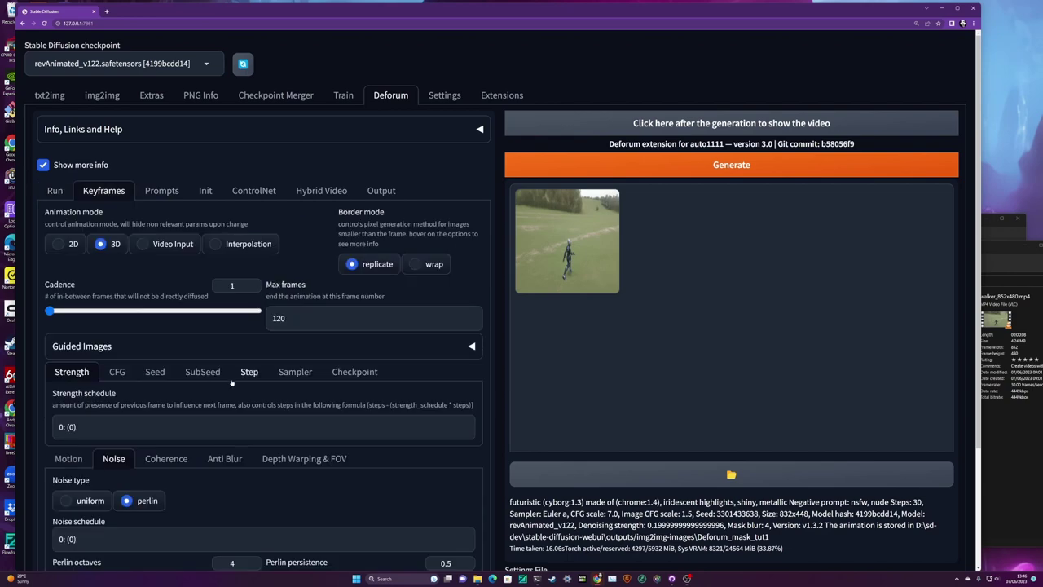
pyautogui.scroll(-2, 293, 372)
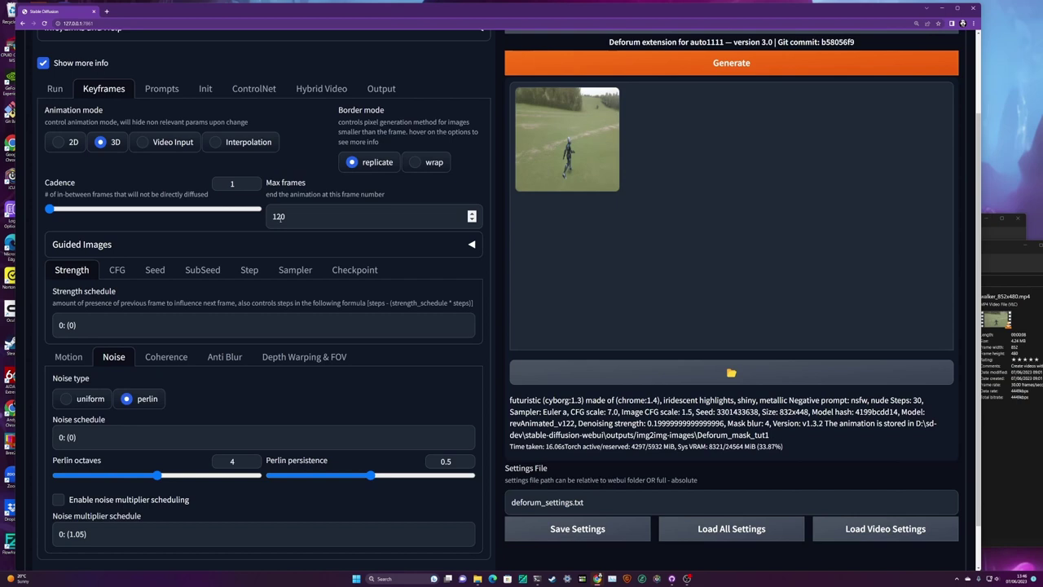
pyautogui.click(117, 270)
pyautogui.click(159, 272)
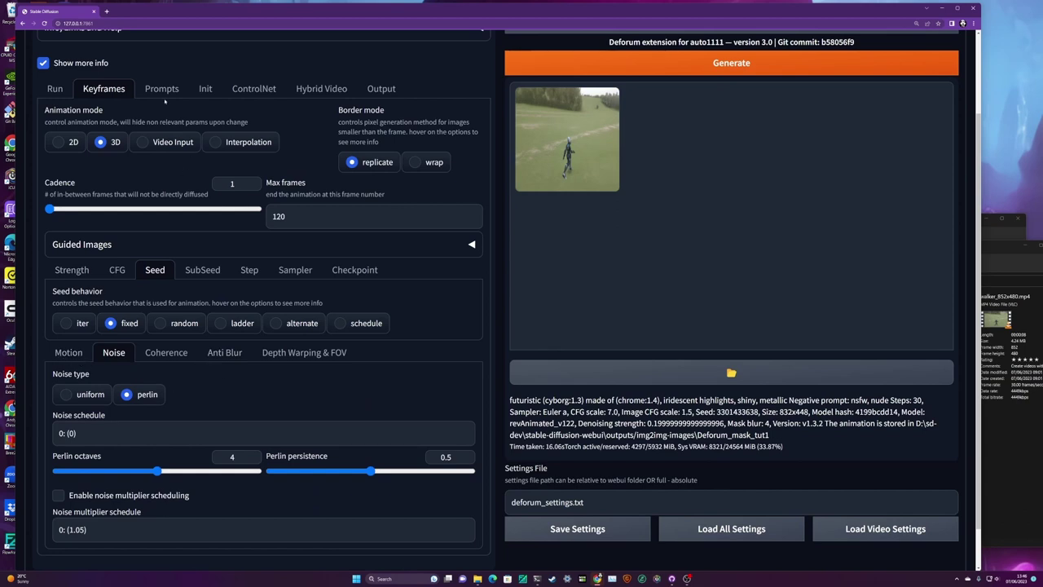
pyautogui.click(161, 91)
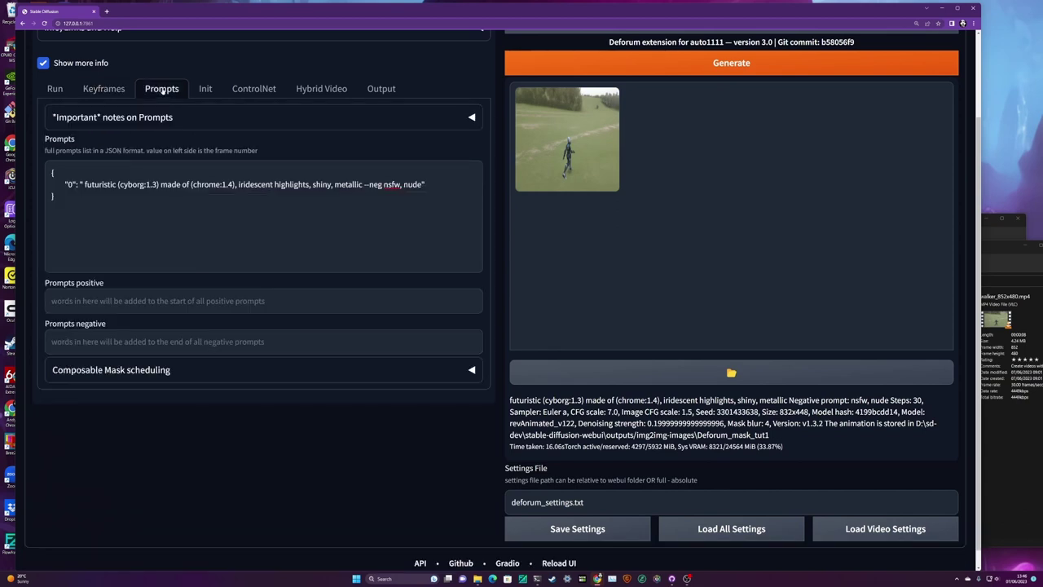
pyautogui.click(204, 89)
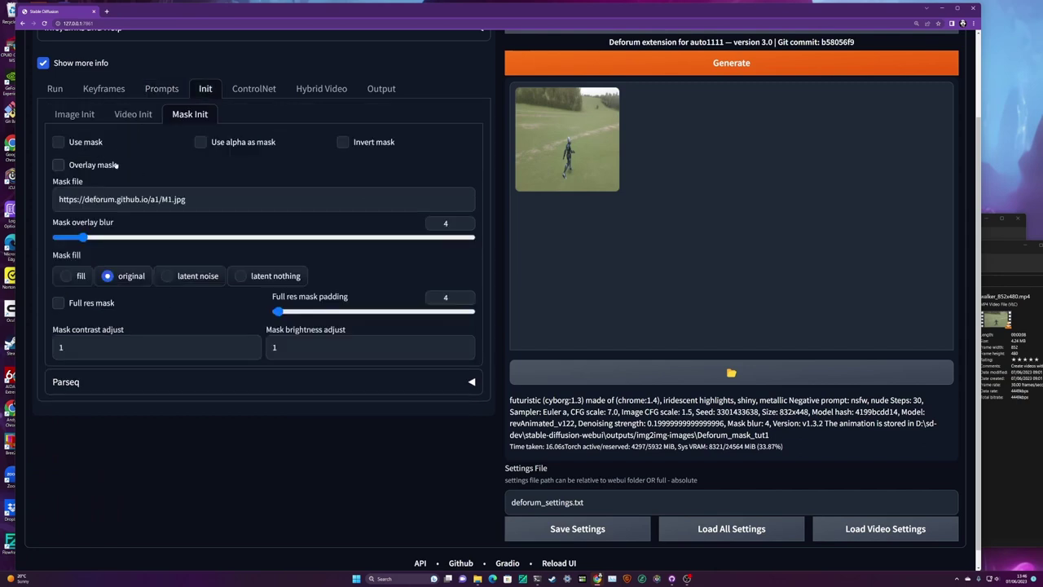
pyautogui.click(132, 115)
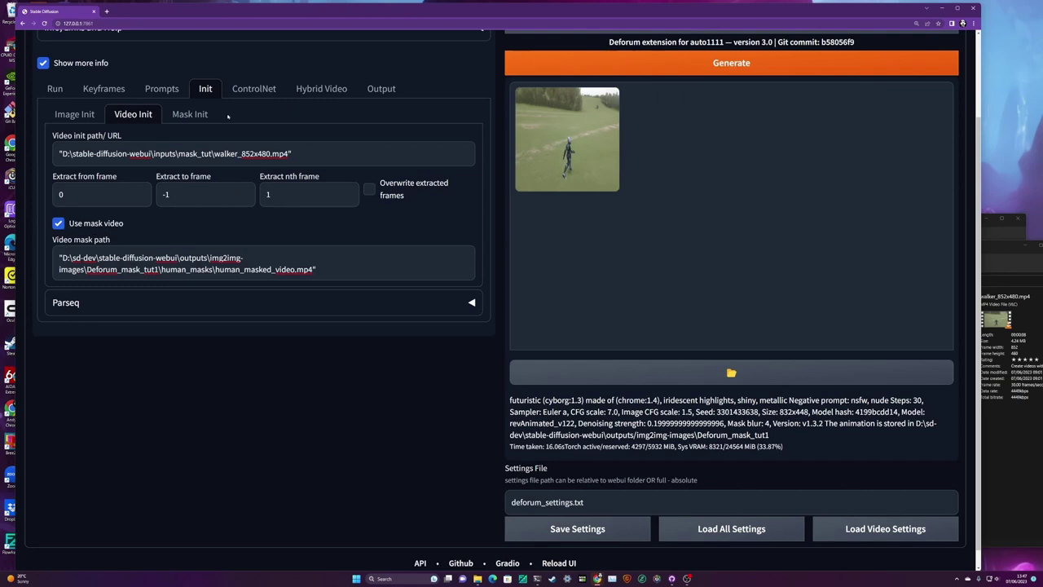
pyautogui.click(249, 92)
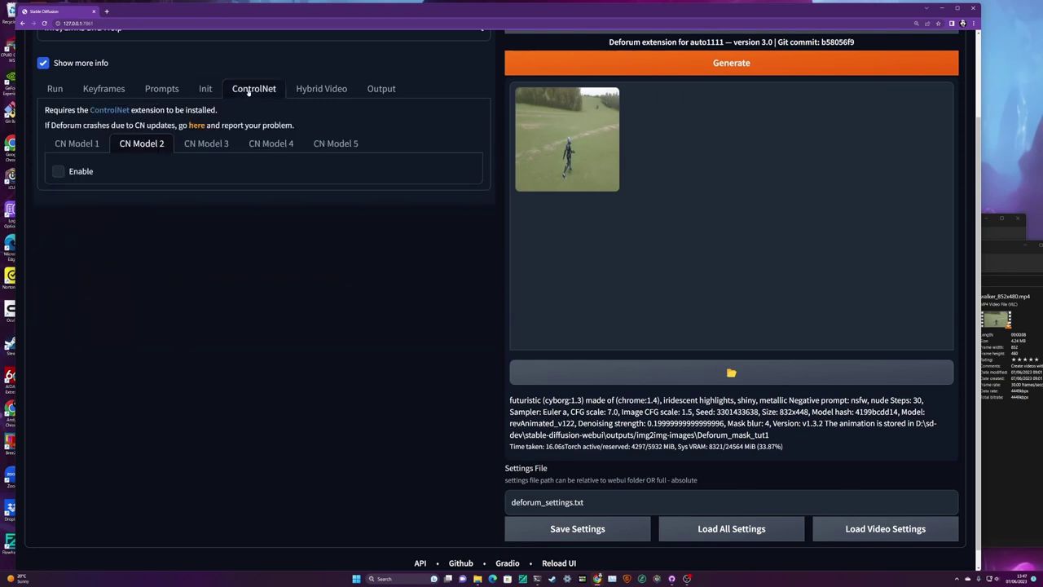
pyautogui.click(65, 144)
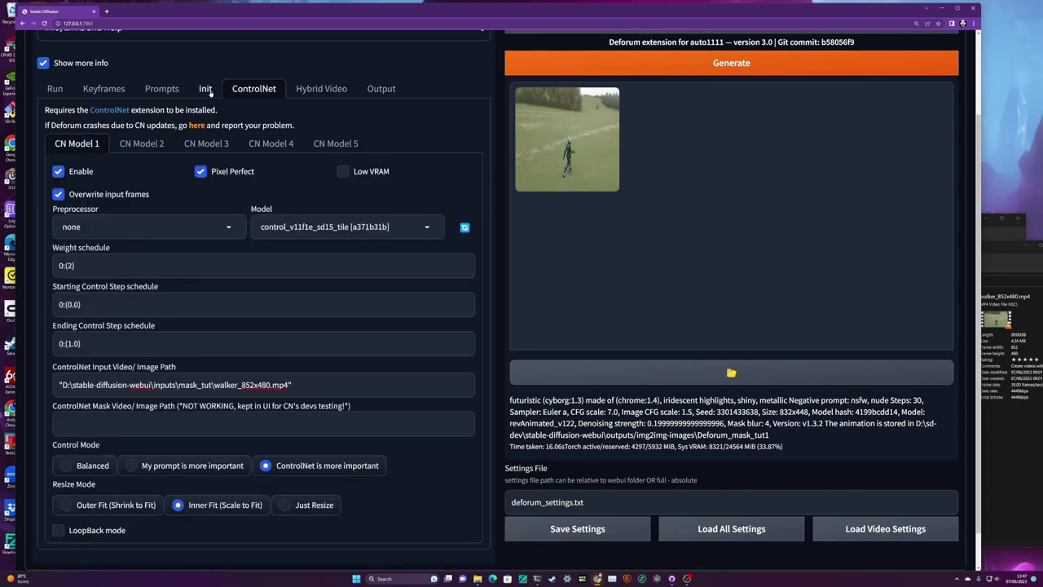
# Change the hybrid video Comp alpha schedule from 0:(0.5) to 0:(0.9).
pyautogui.click(335, 92)
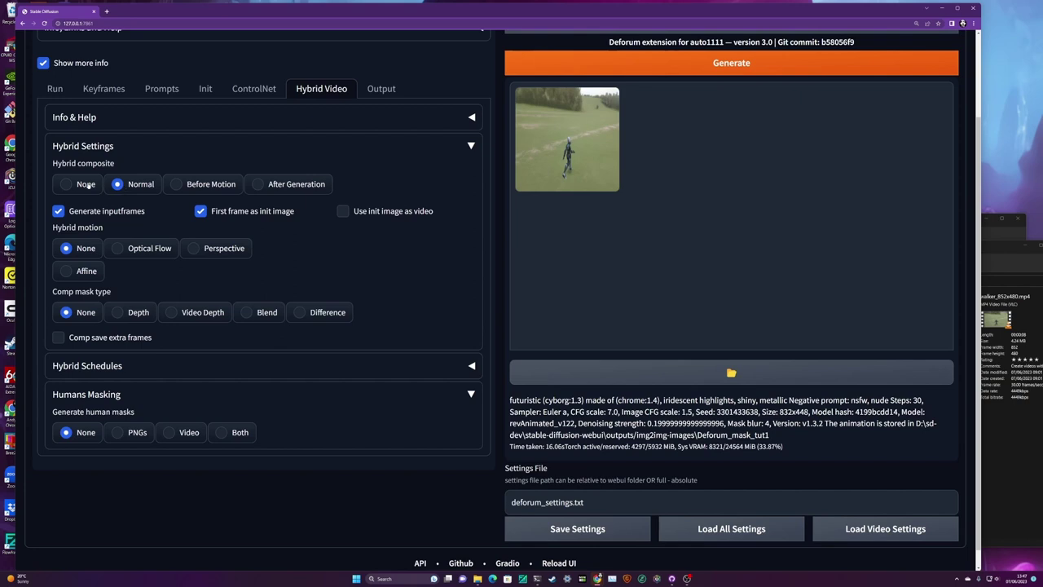
pyautogui.click(206, 90)
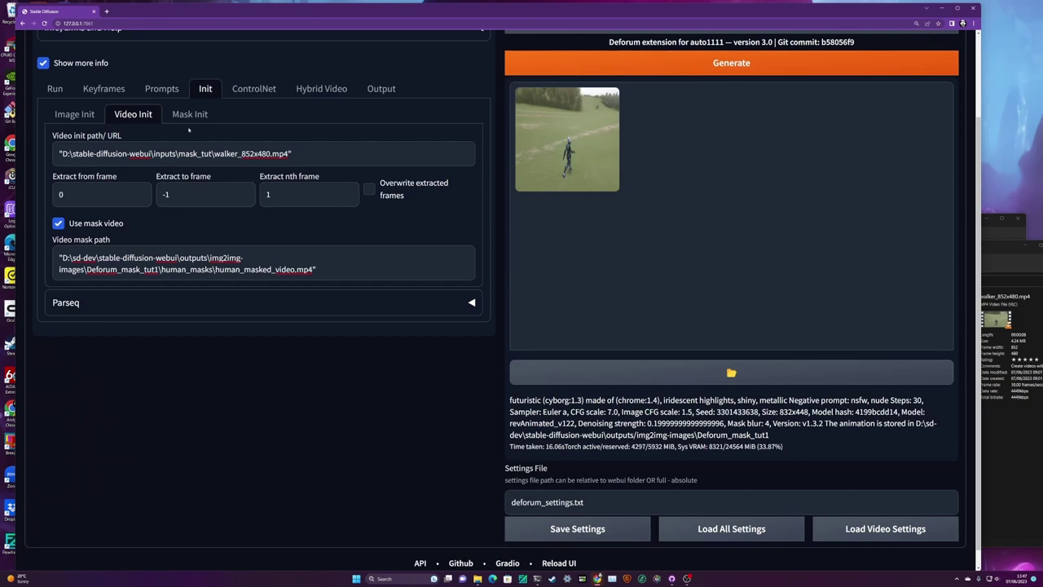
pyautogui.click(105, 90)
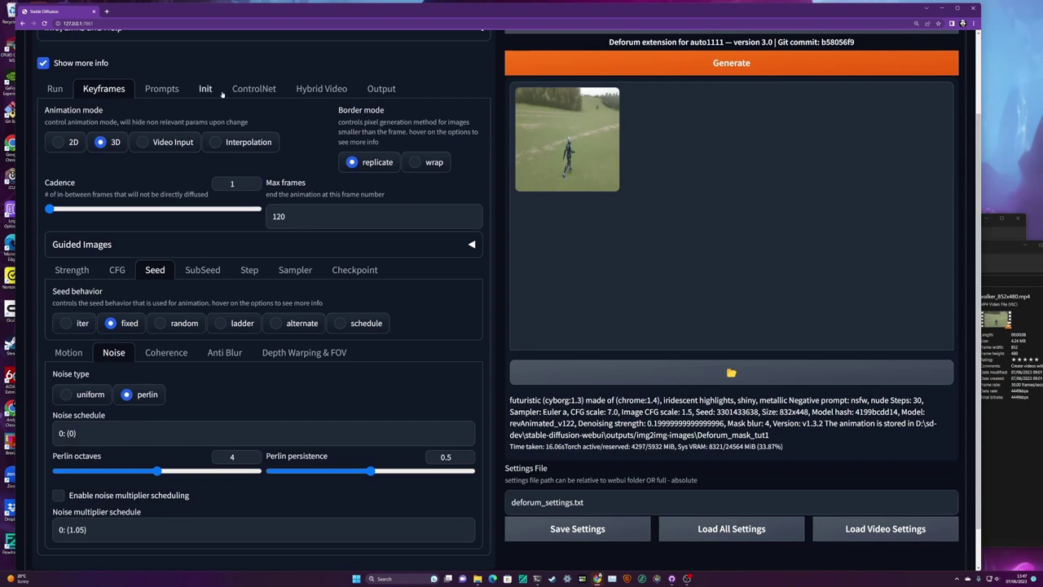
pyautogui.click(304, 91)
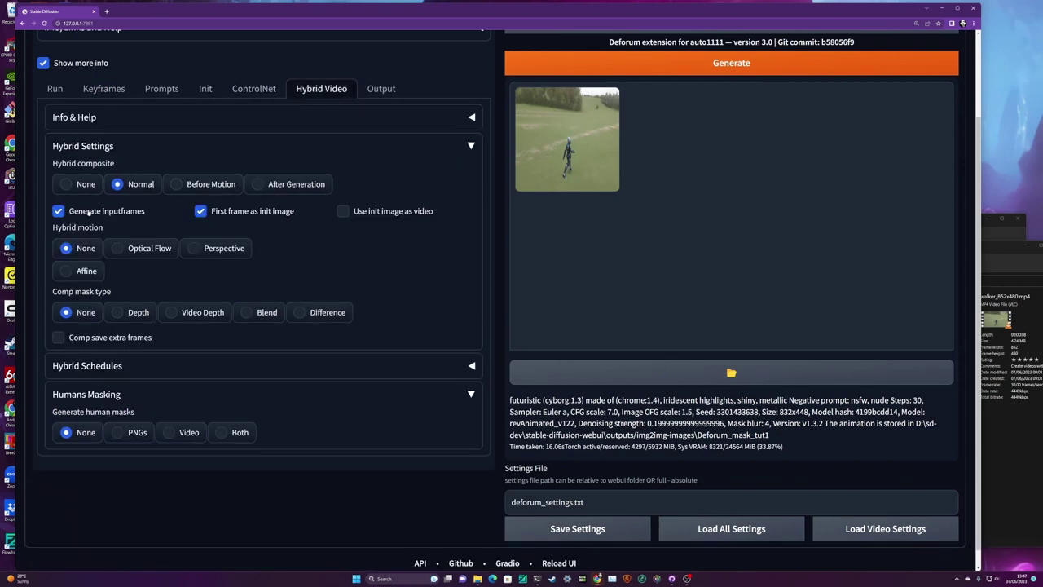
pyautogui.click(226, 370)
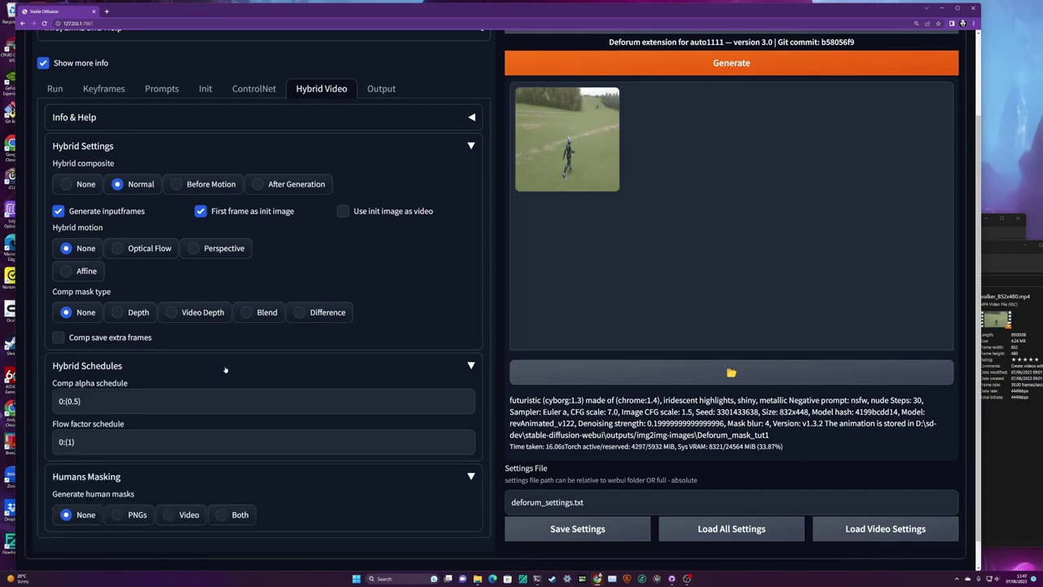
pyautogui.click(79, 401)
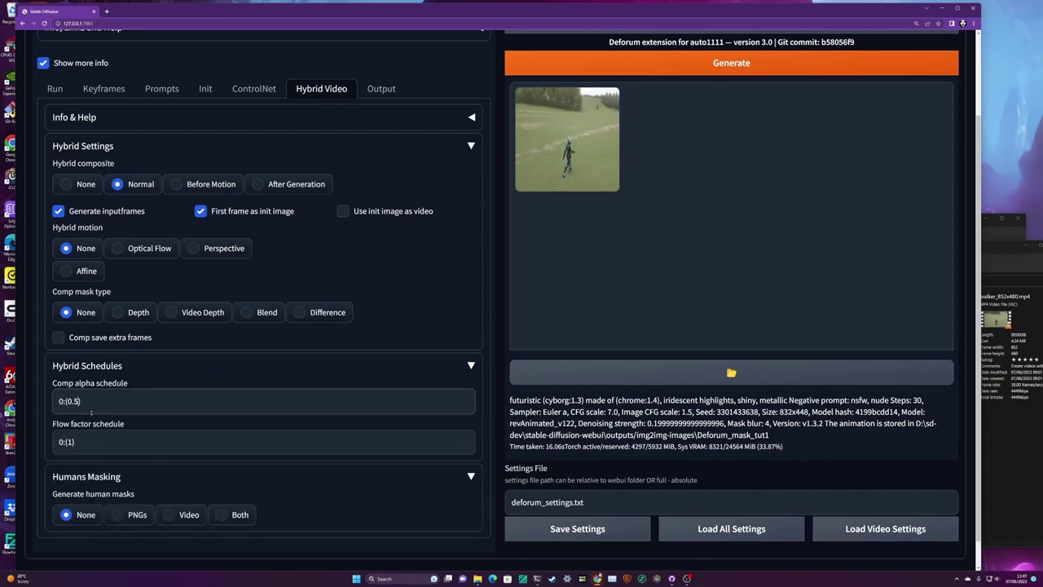
pyautogui.press('BackSpace')
pyautogui.write('9')
pyautogui.scroll(1, 373, 305)
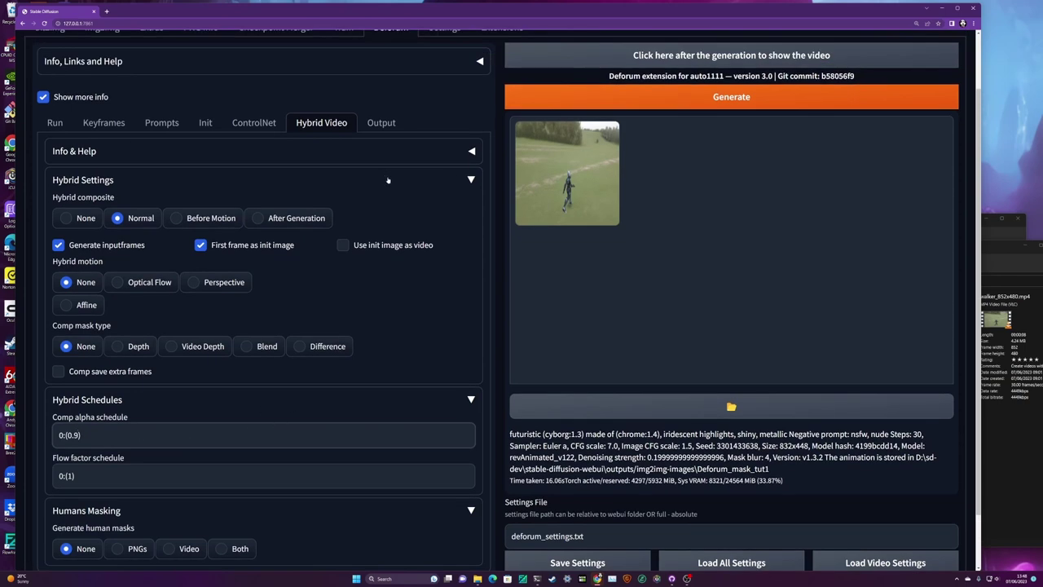
# Set output FPS to 30, leave Upscale unchecked, and switch frame interpolation from FILM to None.
pyautogui.click(379, 123)
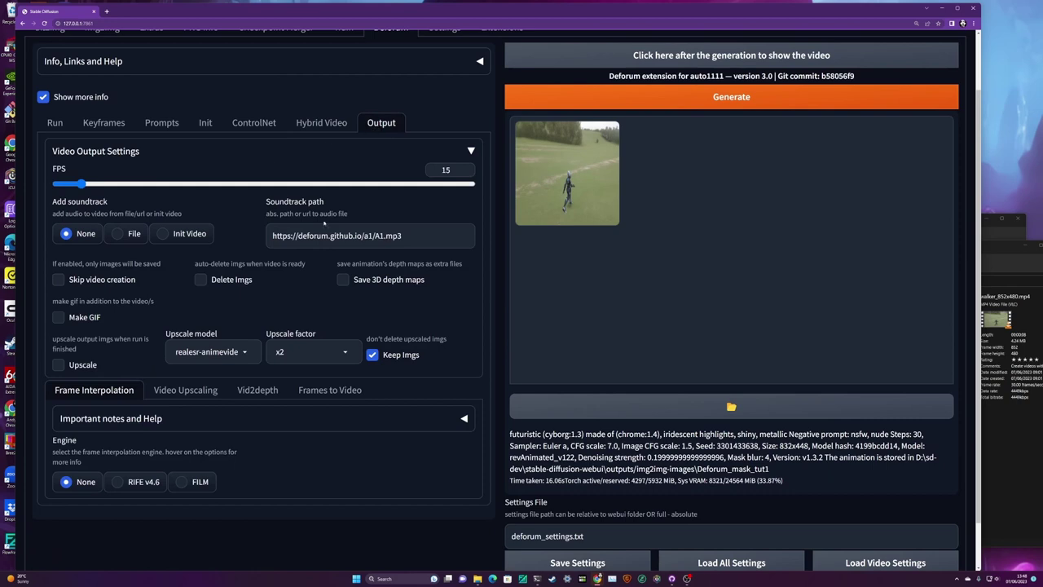
pyautogui.doubleClick(446, 170)
pyautogui.write('30')
pyautogui.click(181, 482)
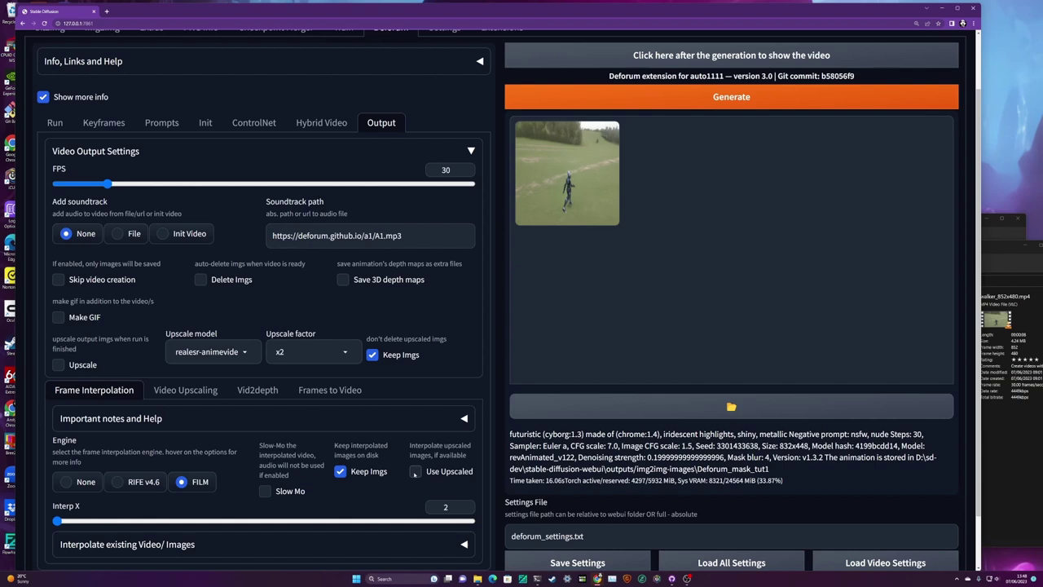
pyautogui.click(59, 365)
pyautogui.click(58, 365)
pyautogui.scroll(-1, 414, 477)
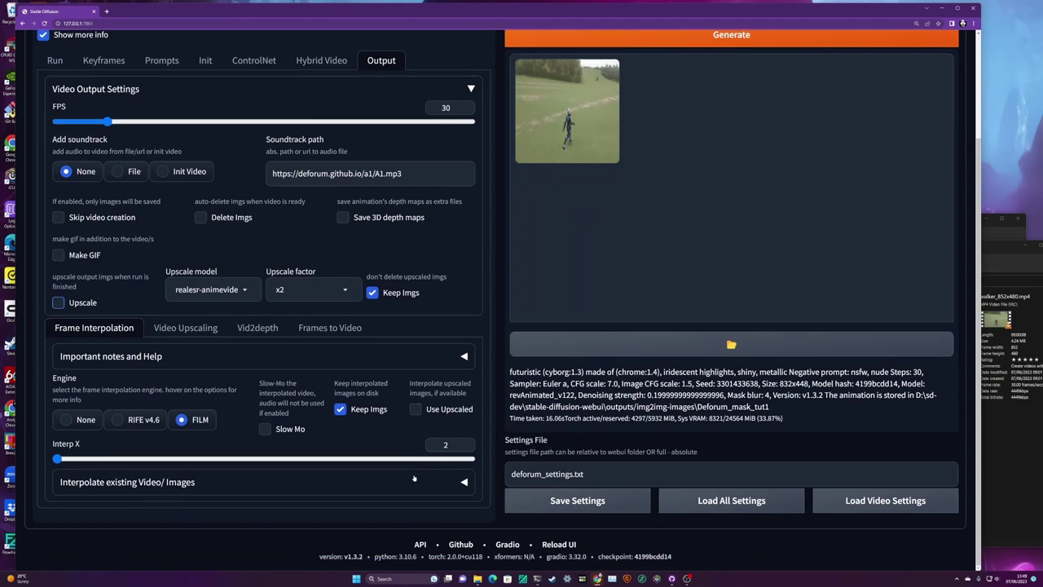
pyautogui.scroll(1, 413, 479)
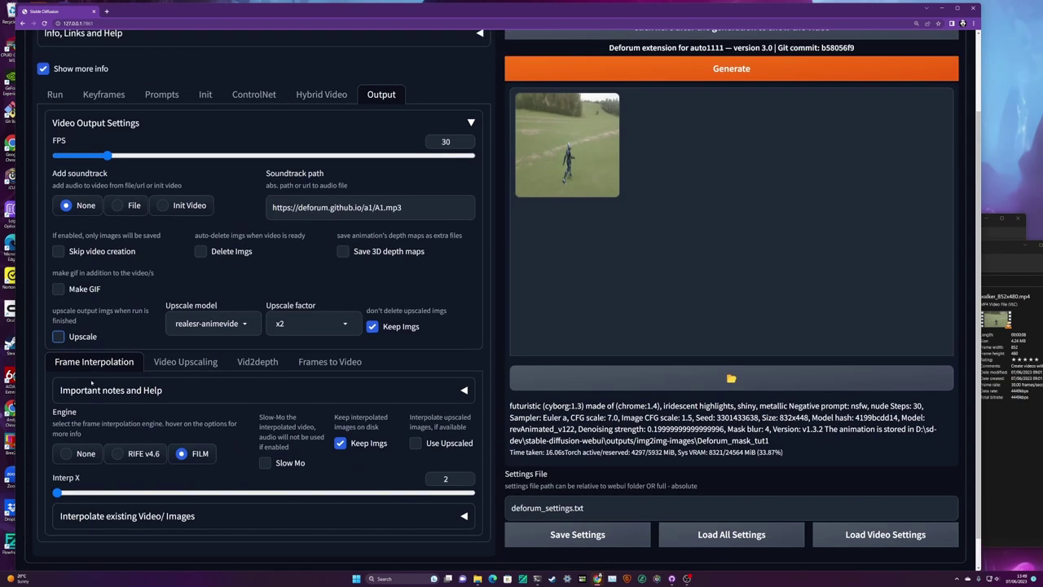
pyautogui.click(79, 454)
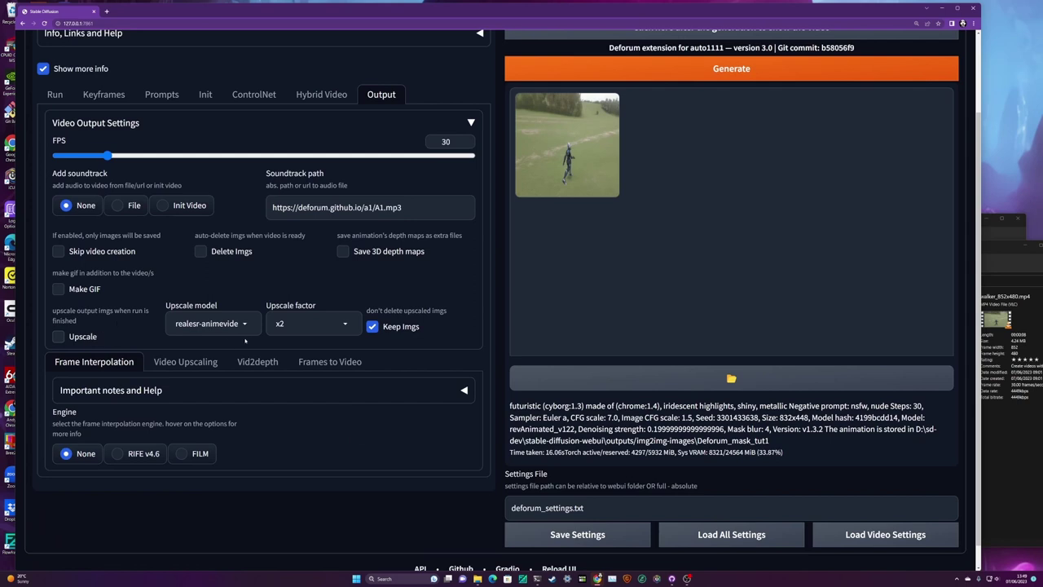
pyautogui.scroll(1, 245, 341)
# Generate the Deforum animation and let it render all frames into an mp4.
pyautogui.scroll(1, 245, 341)
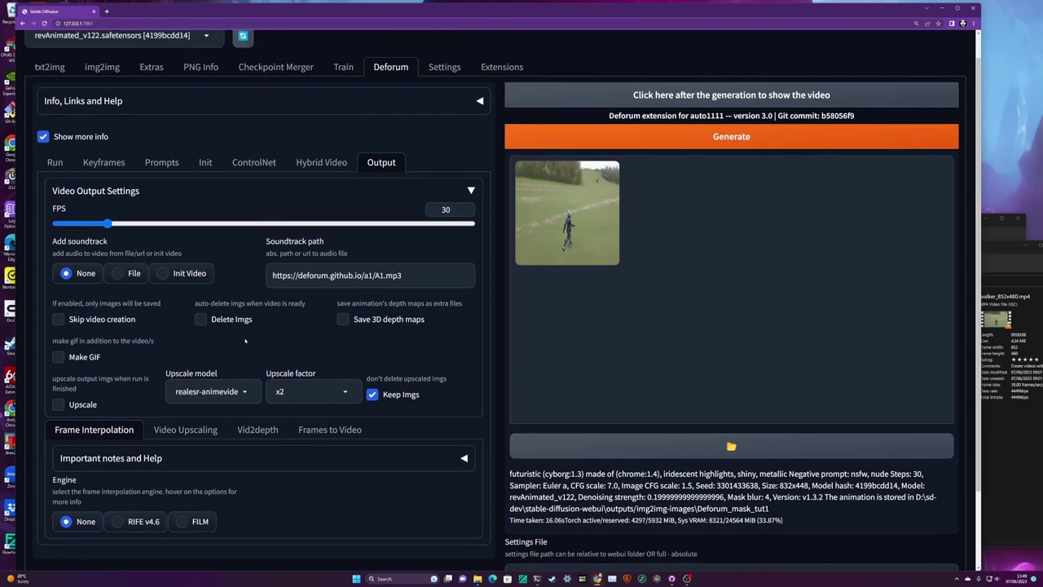
pyautogui.click(713, 137)
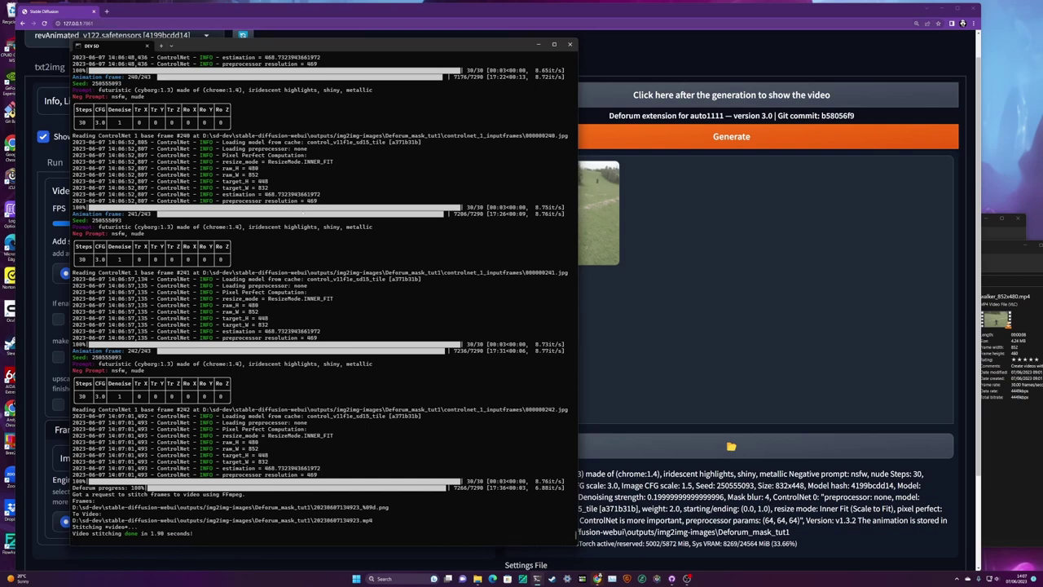
# Bring the web UI forward and play the finished chrome-cyborg walker video.
pyautogui.click(706, 98)
pyautogui.click(637, 96)
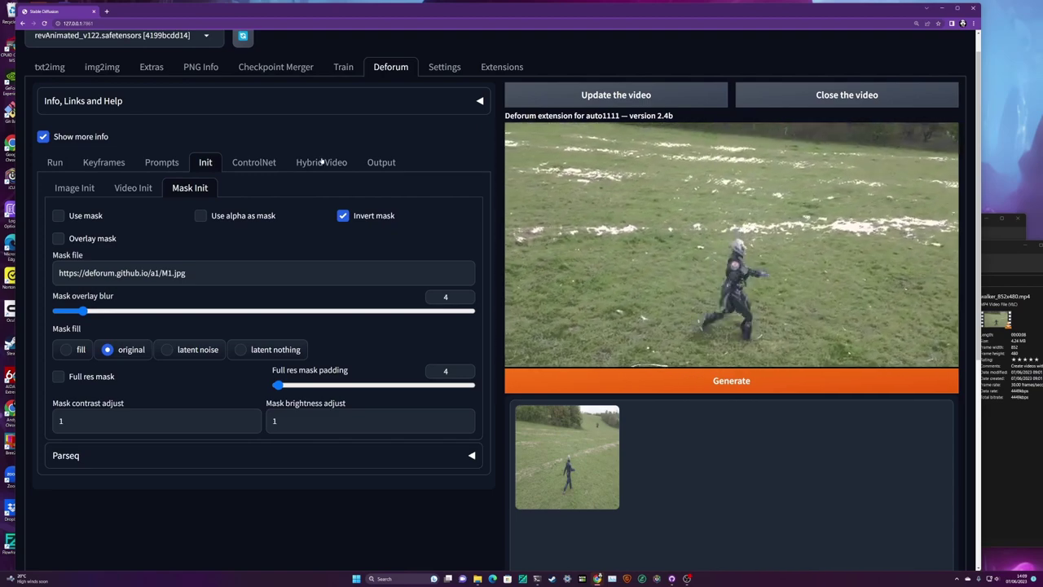
# Enable CN Model 2 with the depth preprocessor and the control_v11f1p_sd15_depth model.
pyautogui.click(322, 162)
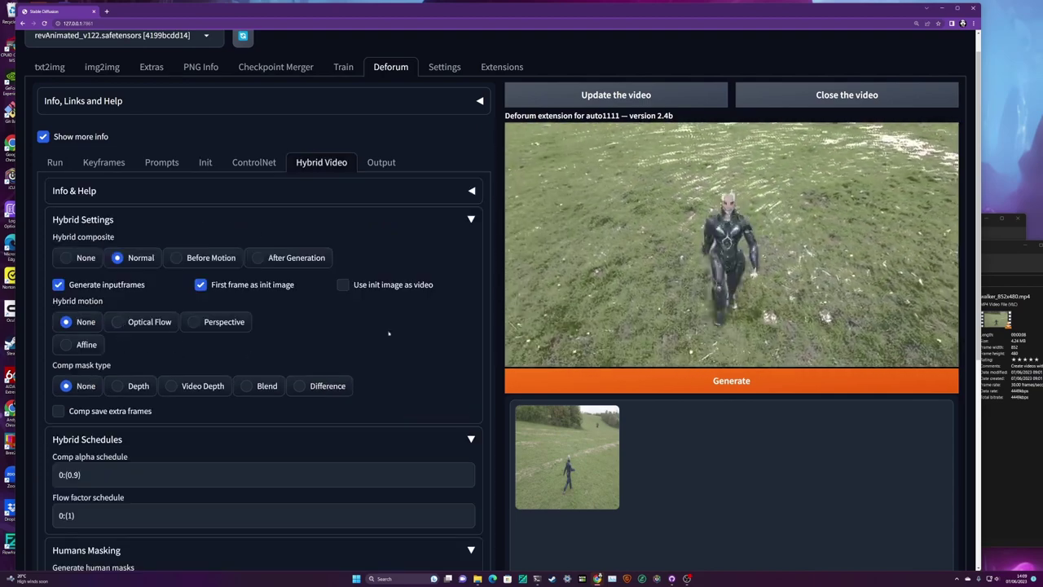
pyautogui.click(259, 165)
pyautogui.click(147, 218)
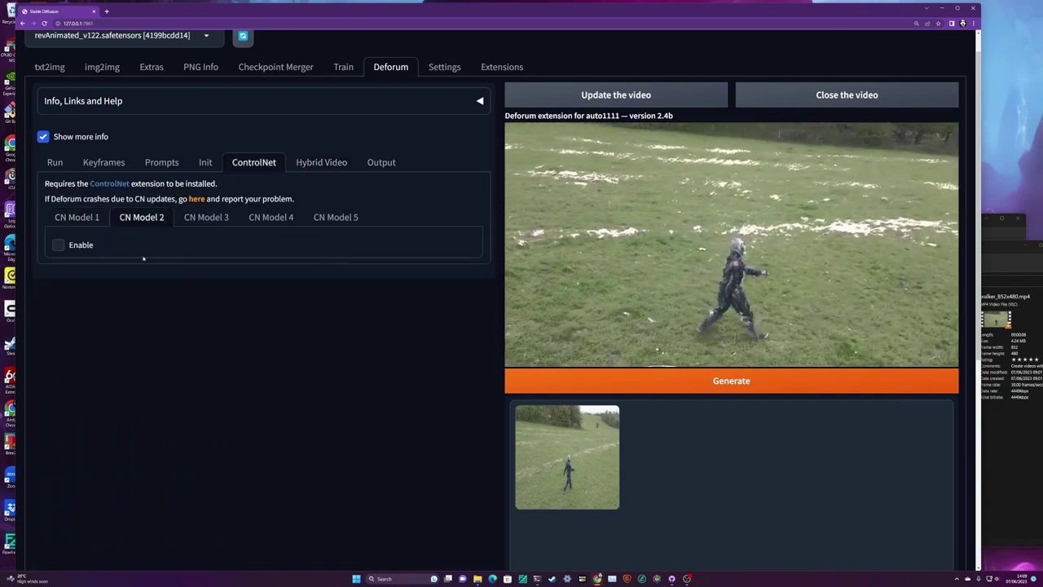
pyautogui.click(58, 245)
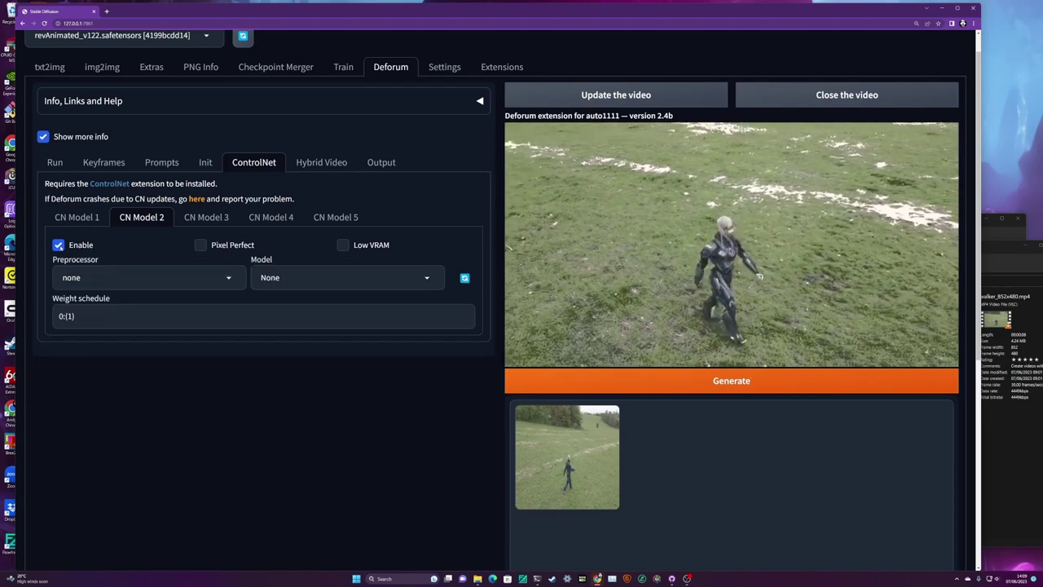
pyautogui.click(227, 302)
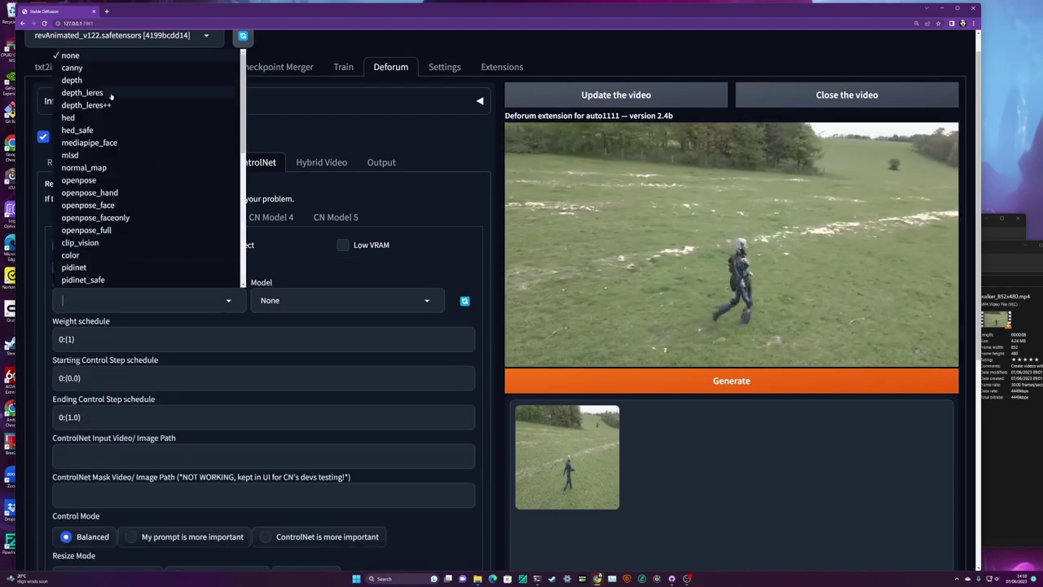
pyautogui.click(163, 80)
pyautogui.click(314, 301)
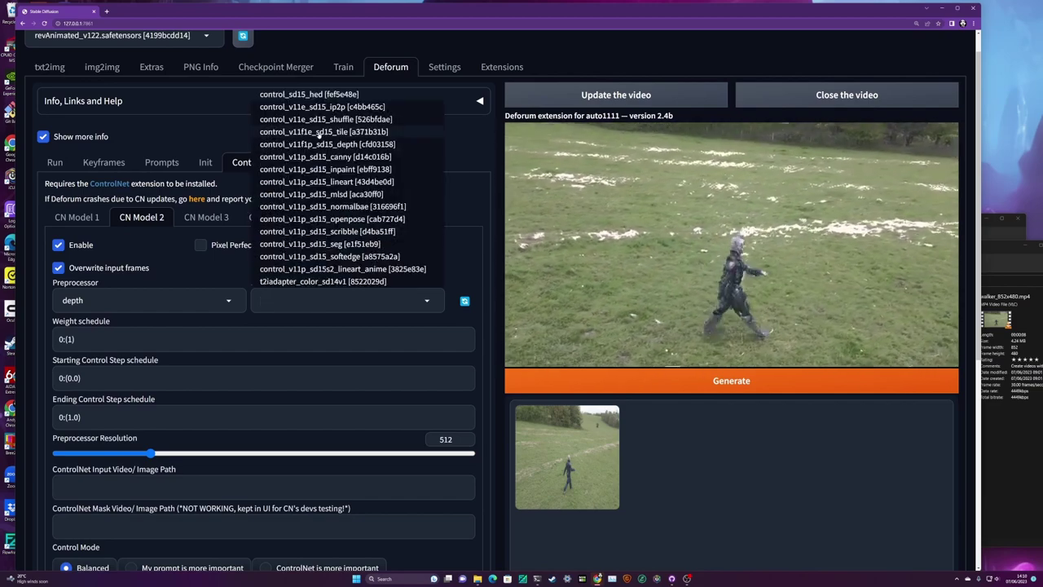
pyautogui.click(362, 144)
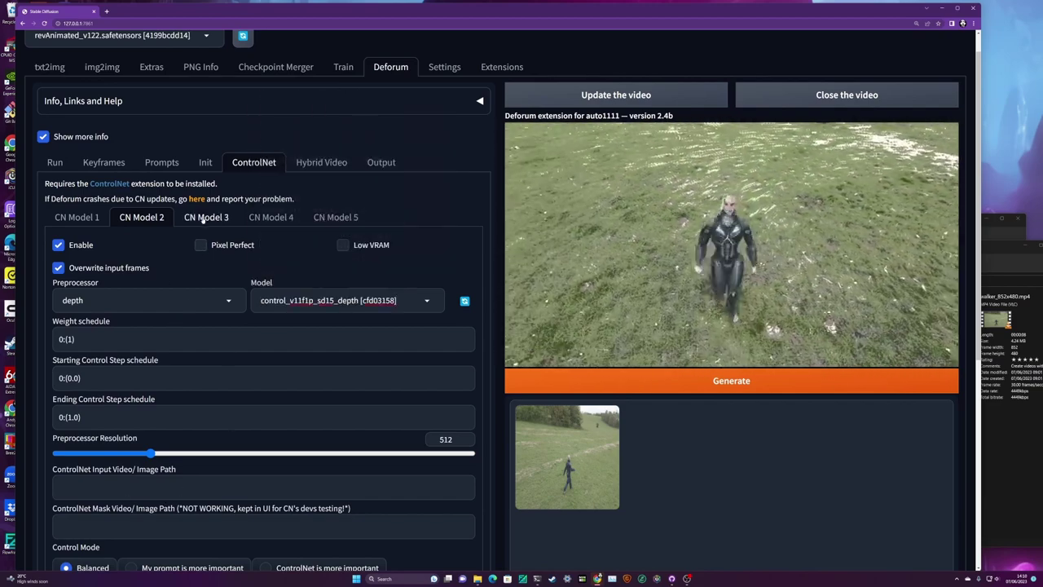
# Enable CN Model 3 with the hed preprocessor and the control_v11p_sd15_softedge model.
pyautogui.click(206, 216)
pyautogui.click(79, 245)
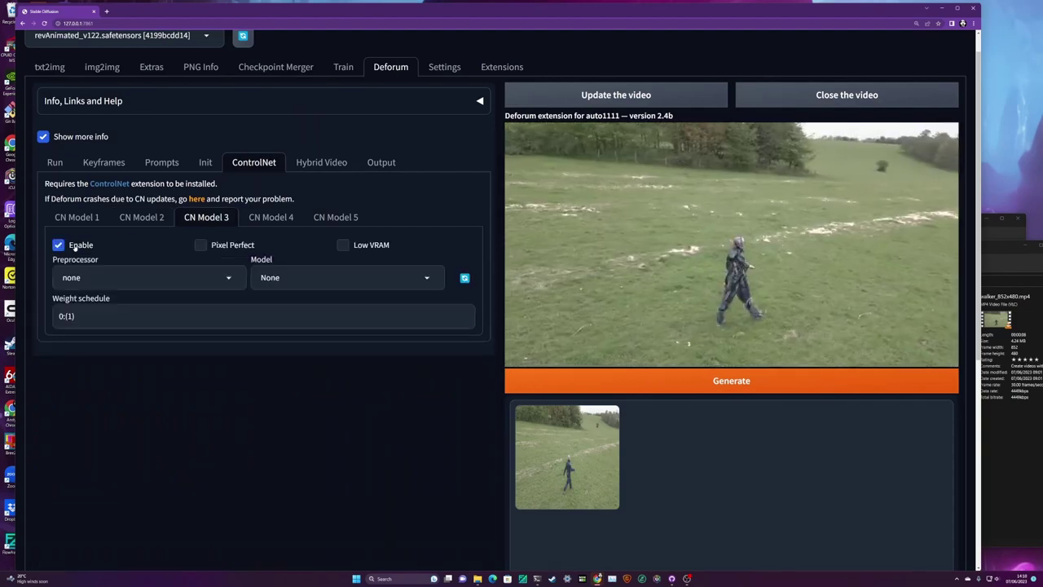
pyautogui.click(130, 299)
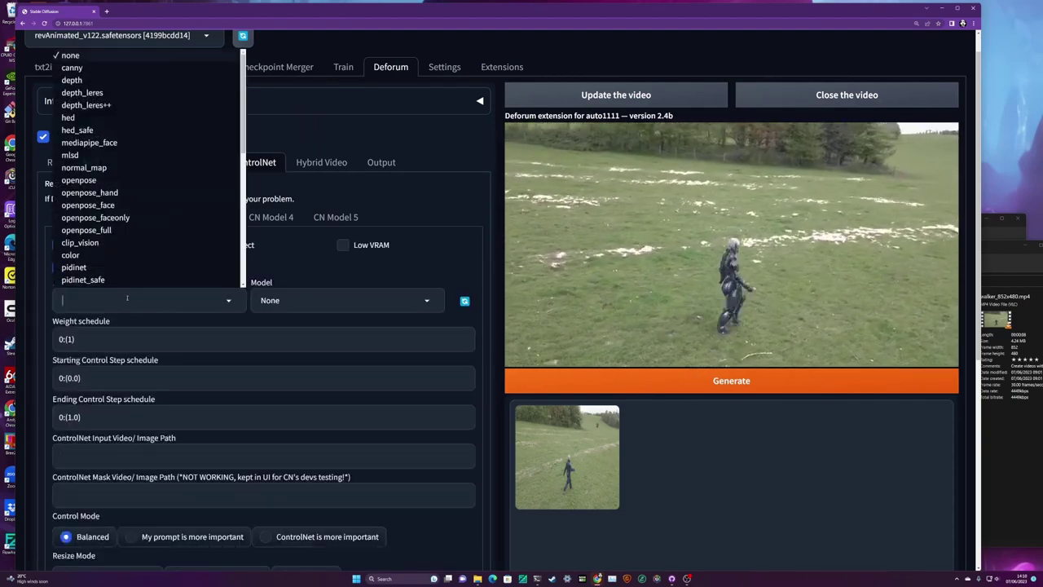
pyautogui.click(97, 120)
pyautogui.click(293, 308)
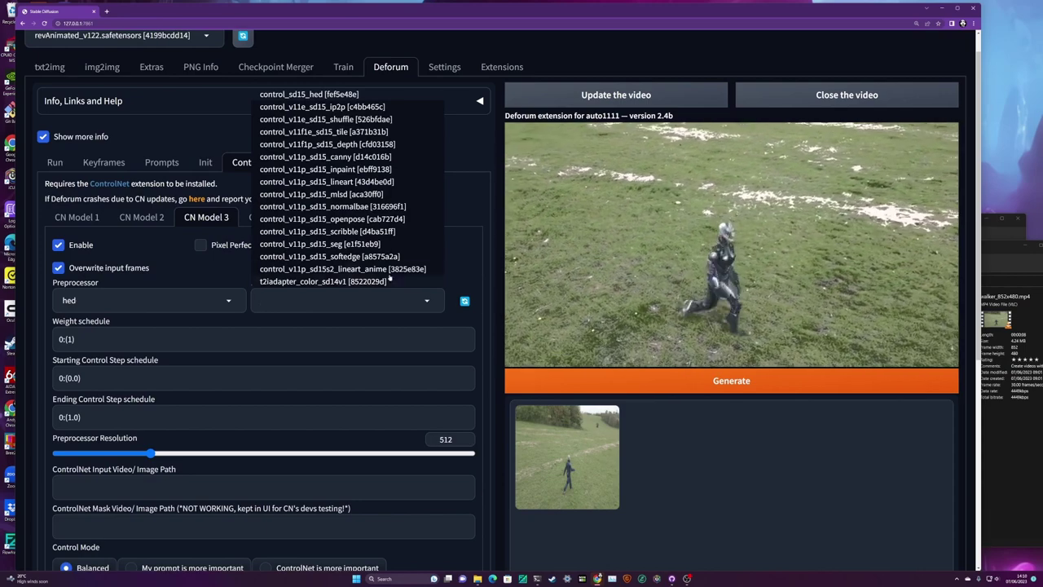
pyautogui.click(355, 258)
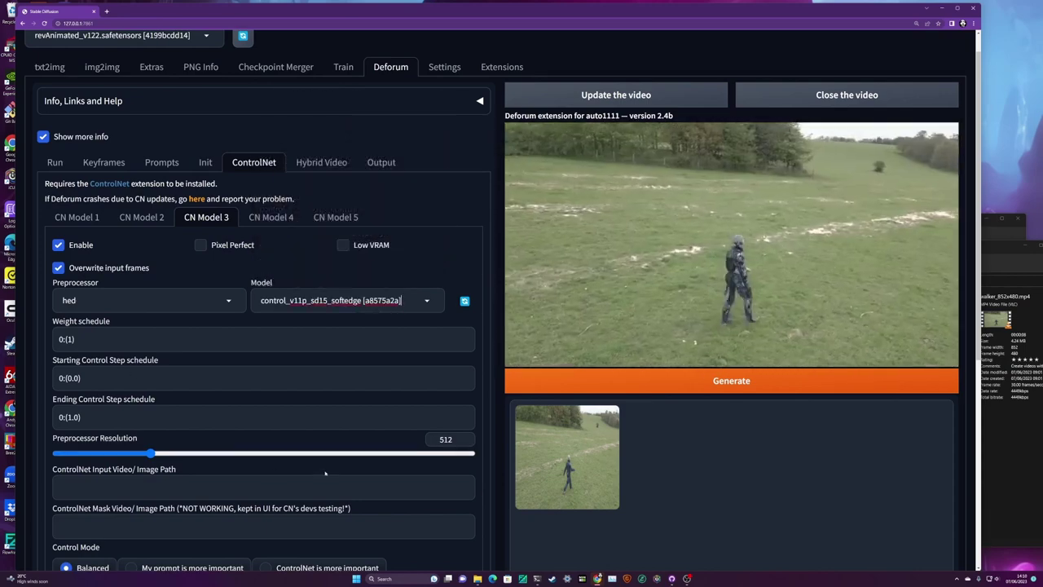